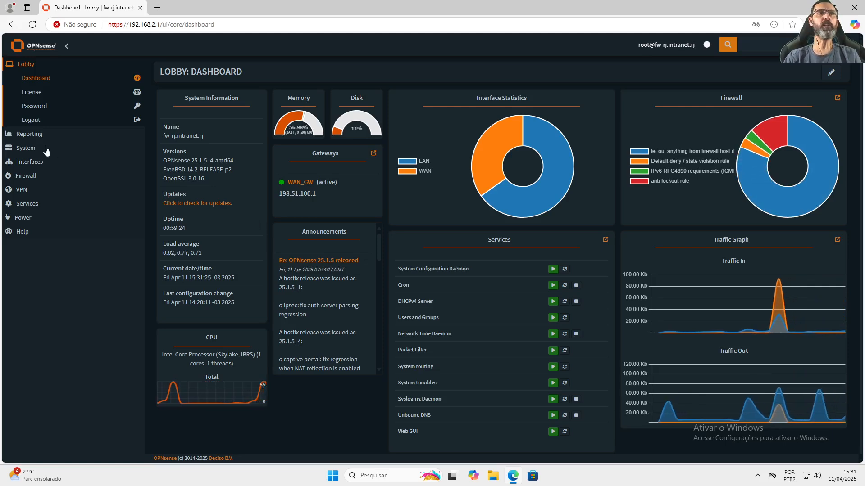
Create a new WireGuard VPN instance and name it SP-RJ.
left_click(36, 190)
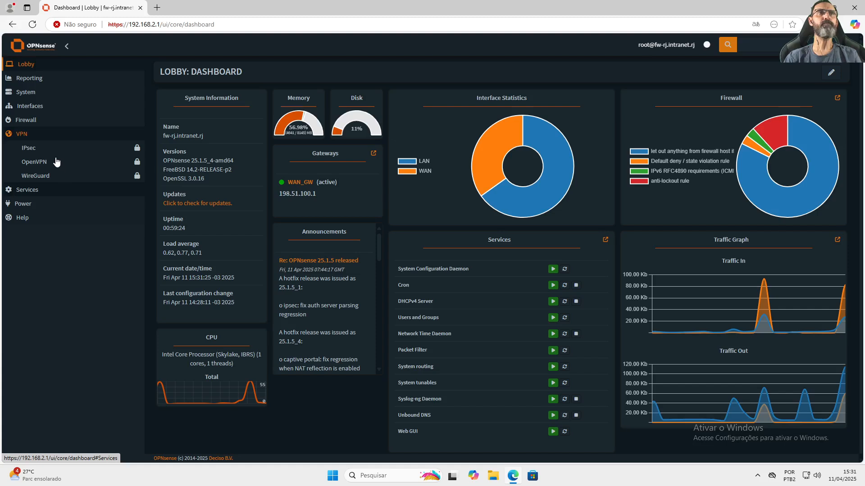
left_click(58, 175)
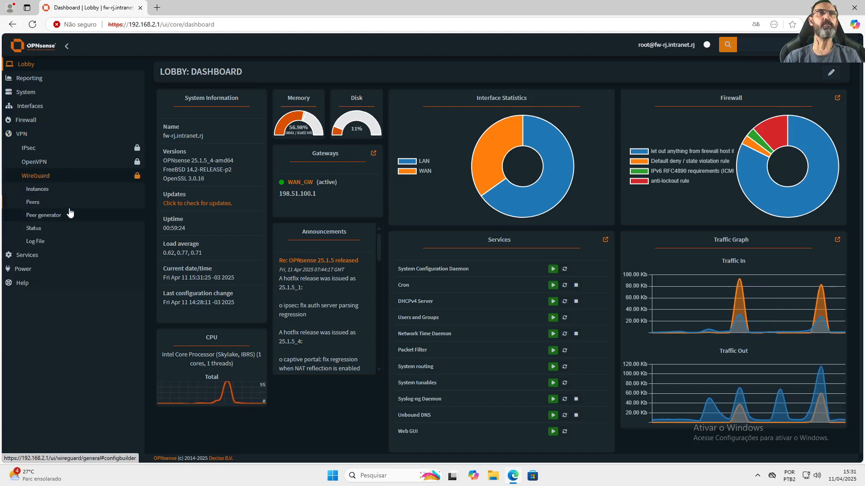
left_click(66, 191)
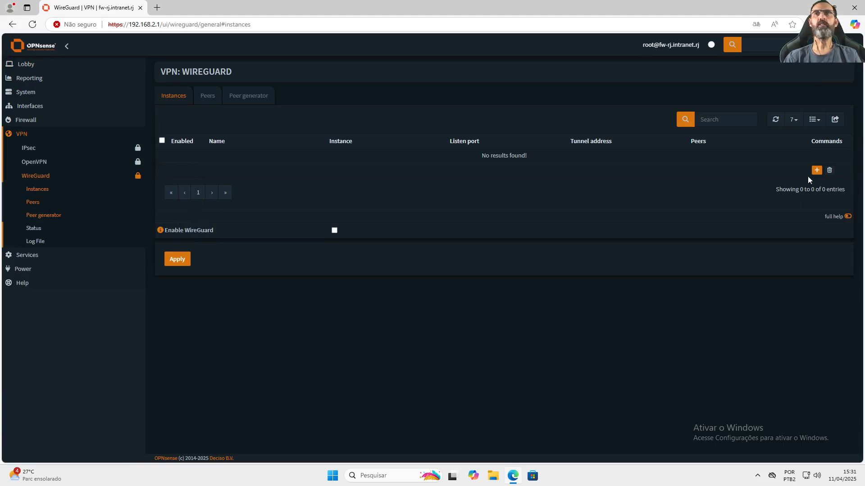
left_click(817, 171)
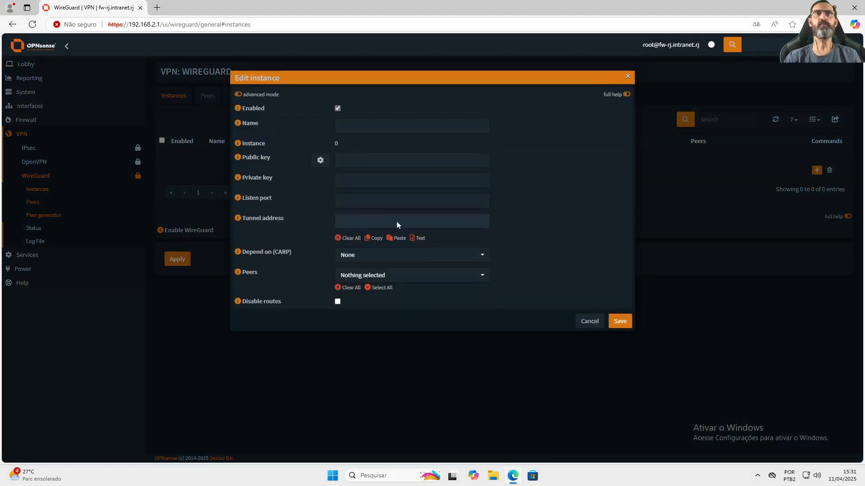
left_click(403, 124)
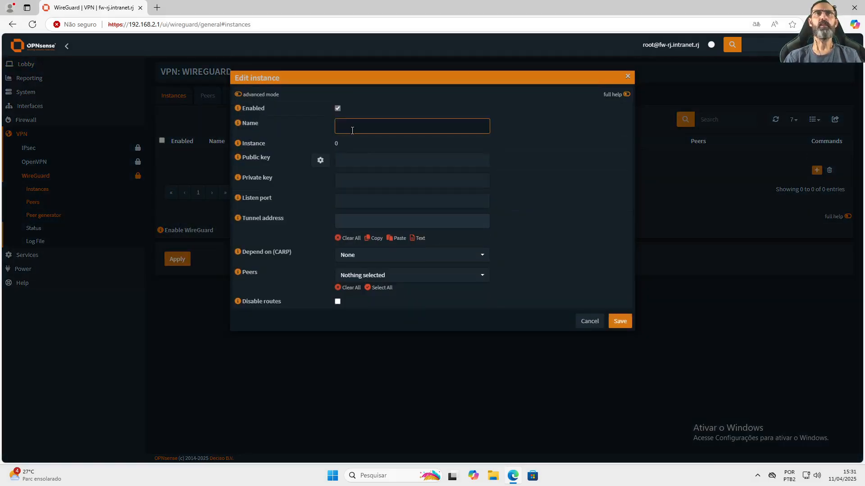
type("SP-RJ")
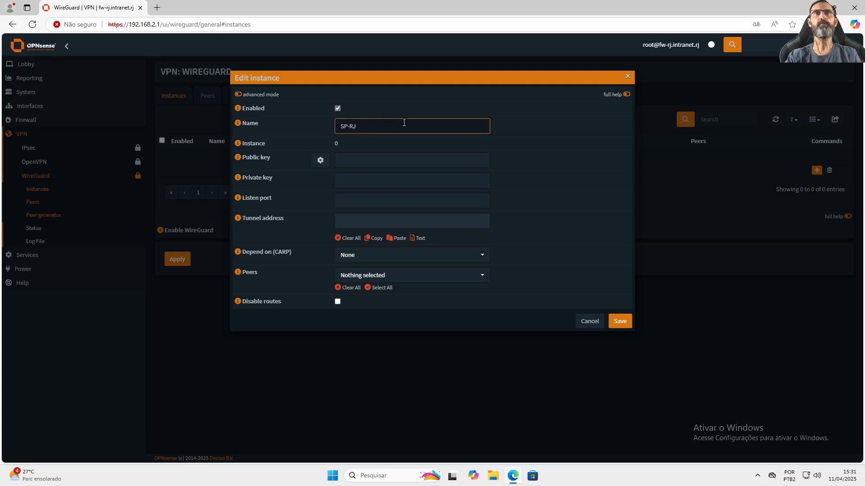
Generate a keypair for the SP-RJ instance, set its tunnel address to 172.16.0.2/30, and save it.
left_click(322, 161)
left_click(371, 201)
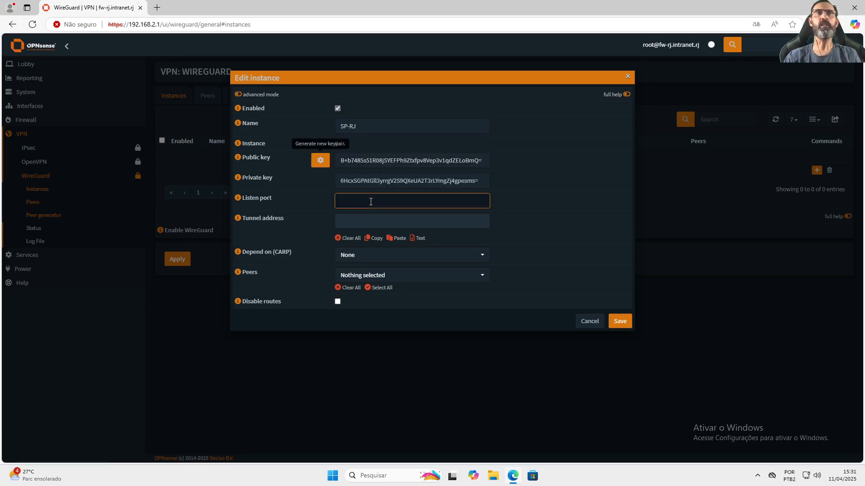
left_click(432, 221)
type("172.16.0")
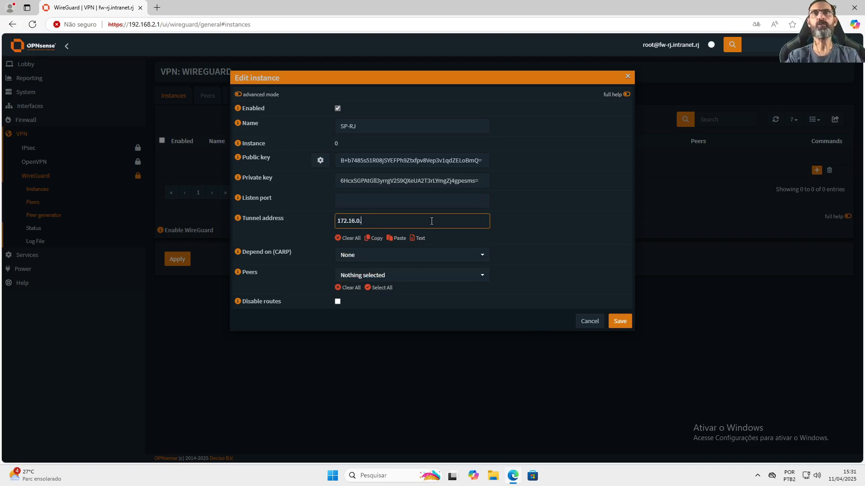
type(".2/30")
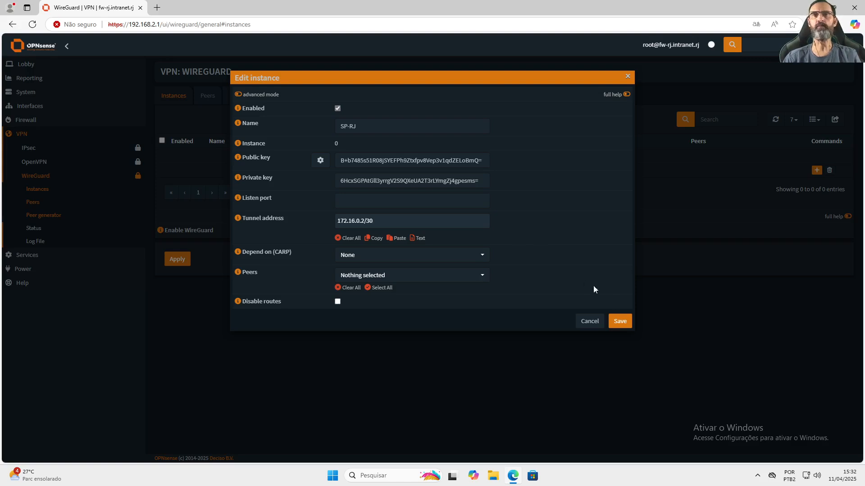
left_click(619, 321)
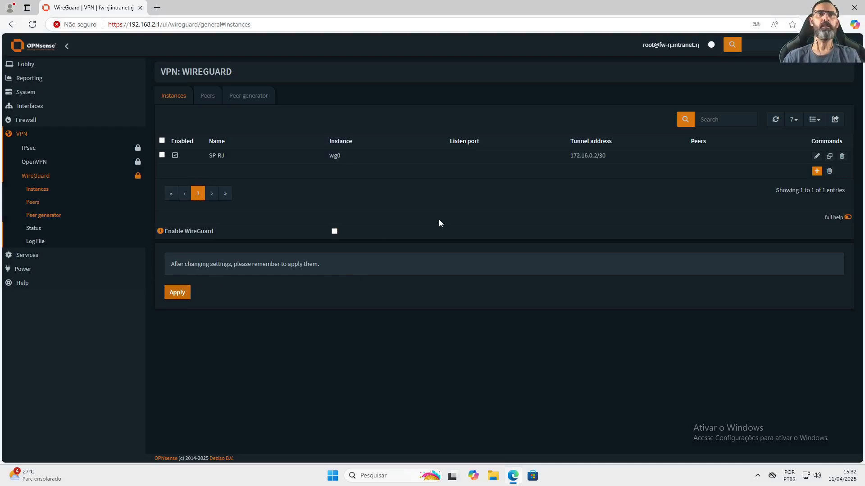
Add a new WireGuard peer named SP.
left_click(209, 102)
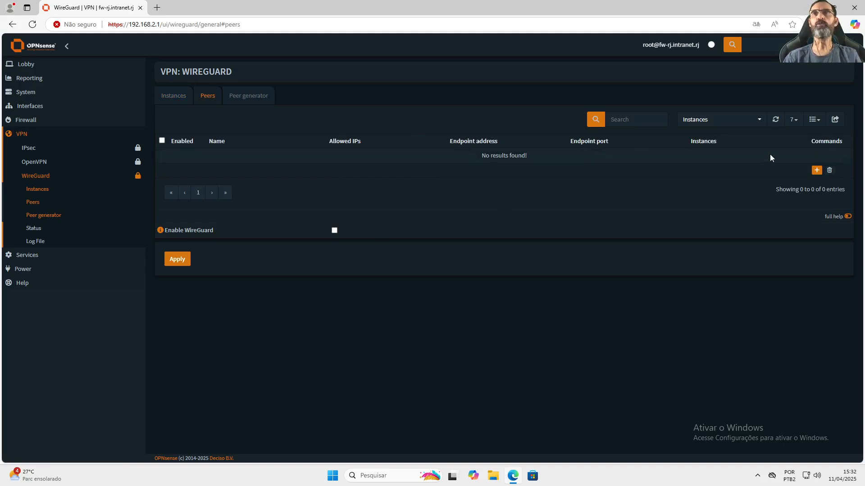
left_click(816, 170)
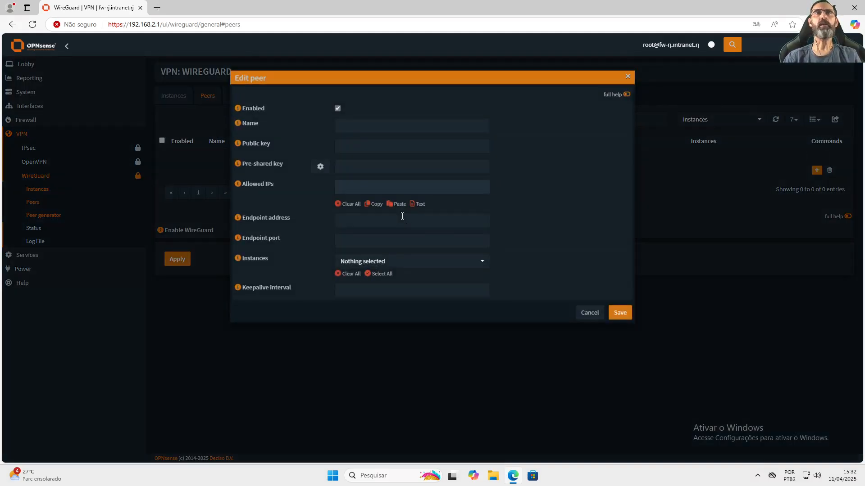
type("SP")
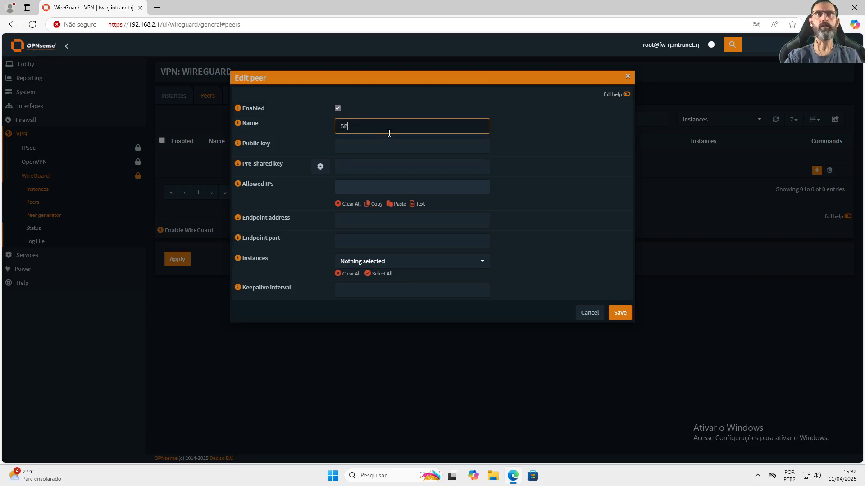
left_click(392, 146)
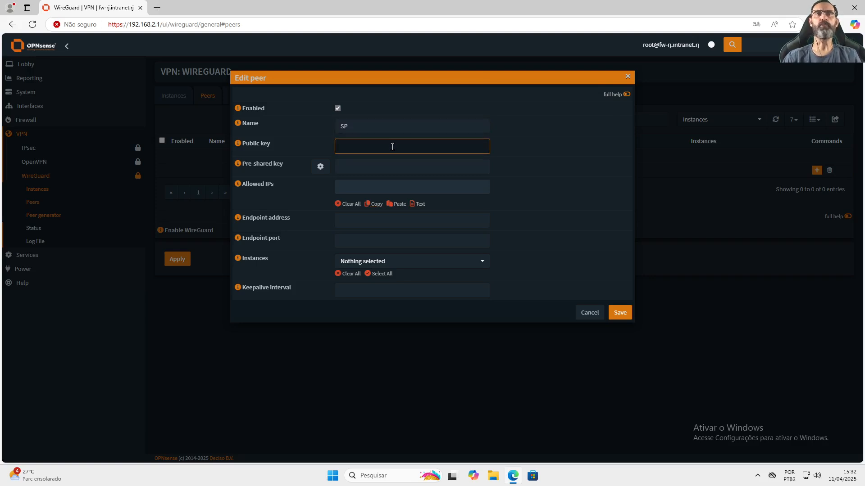
Set the SP peer's allowed IPs to 192.168.1.0/24.
left_click(378, 189)
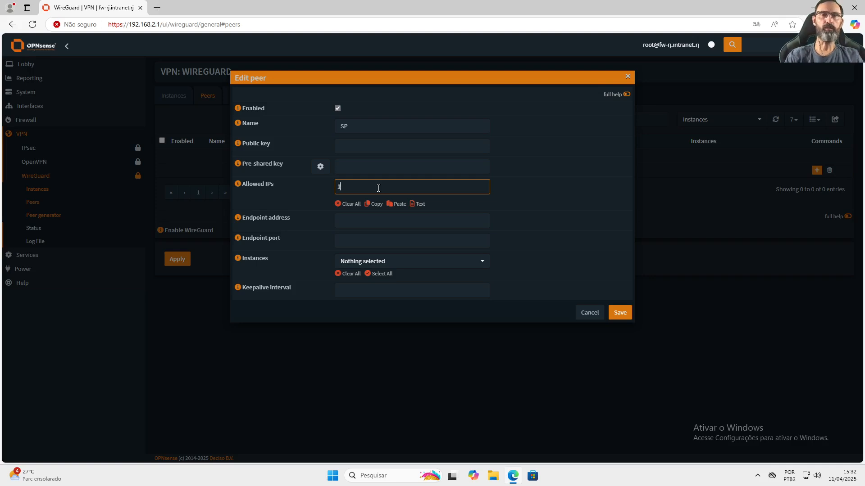
type("191")
type(".1")
type("68.1")
type(".0/24")
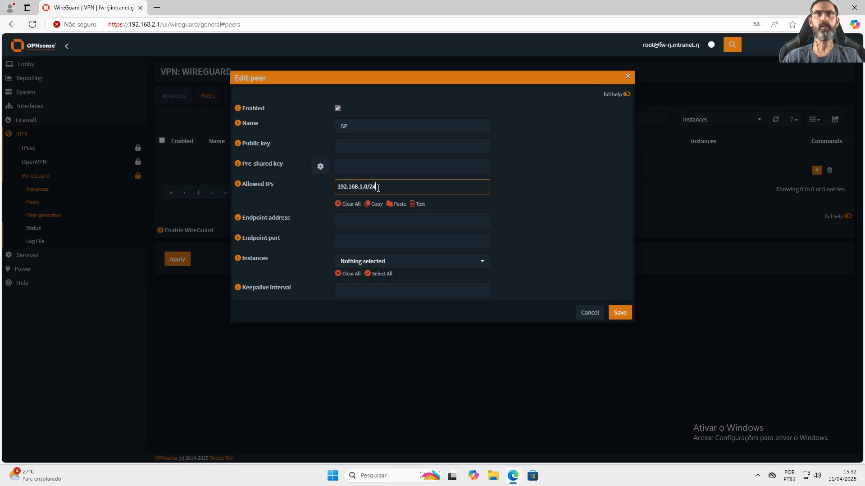
left_click(443, 220)
left_click(519, 215)
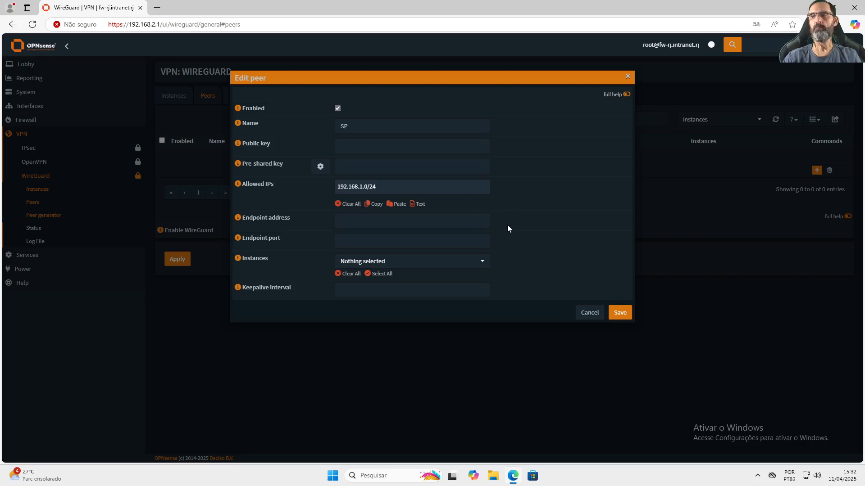
Set the SP peer's endpoint address to 203.0.113.2 and its endpoint port to 51820.
left_click(446, 222)
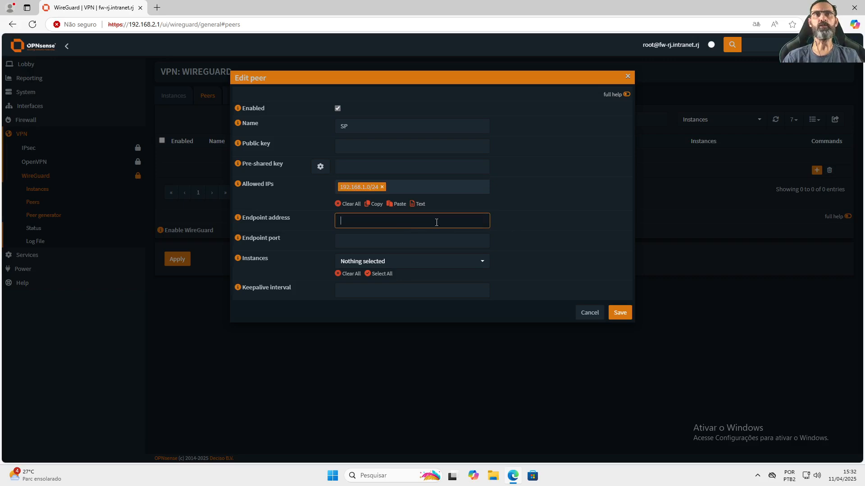
type("203.")
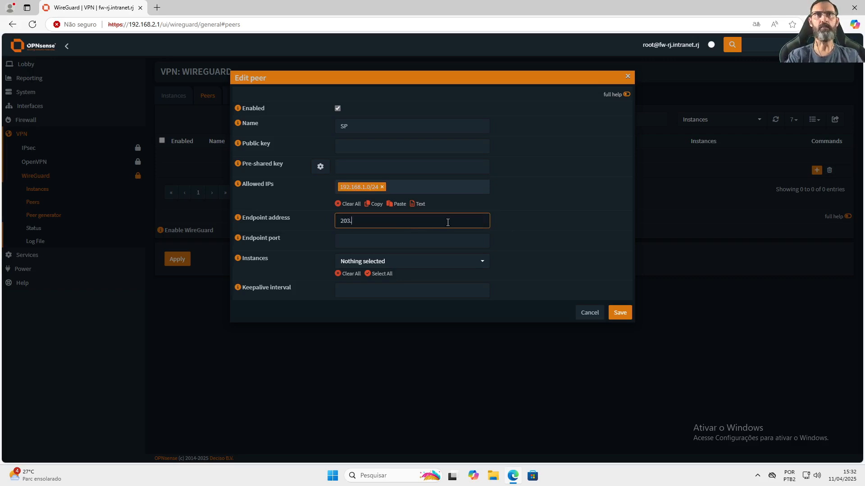
type("0.113.")
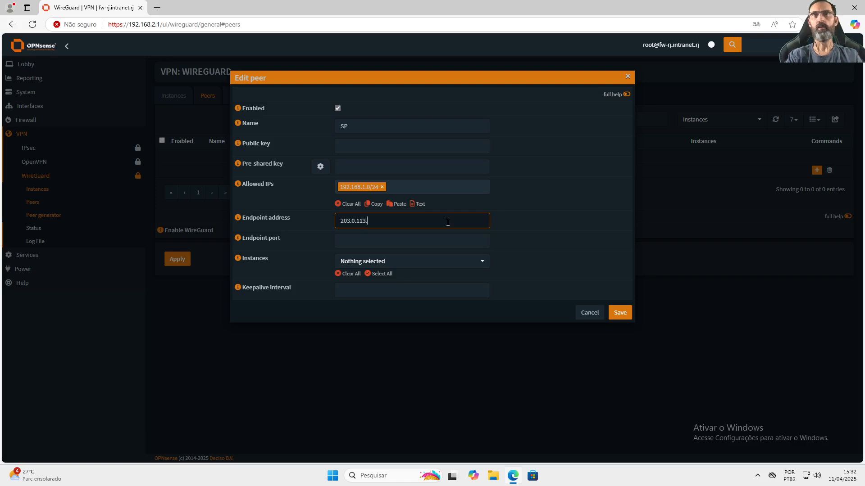
type("2")
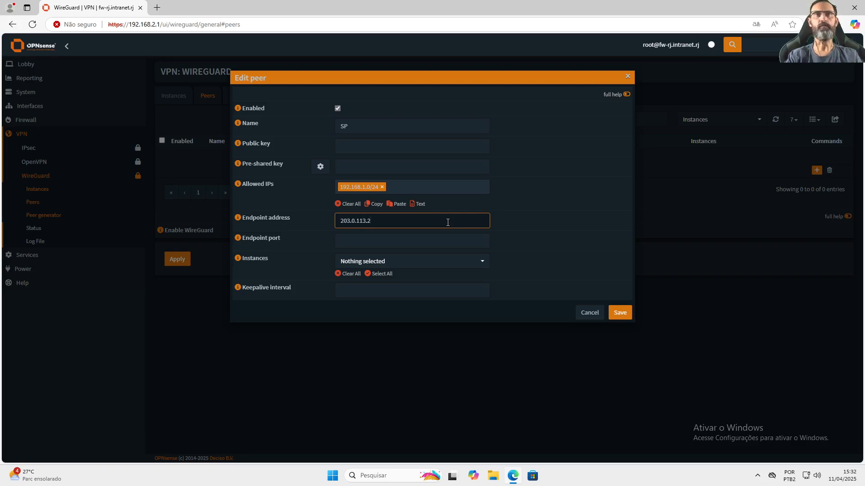
left_click(451, 242)
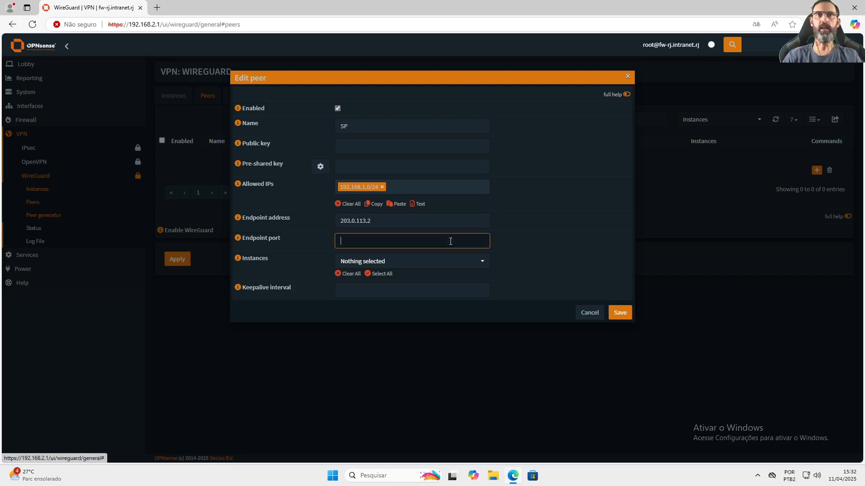
type("51820")
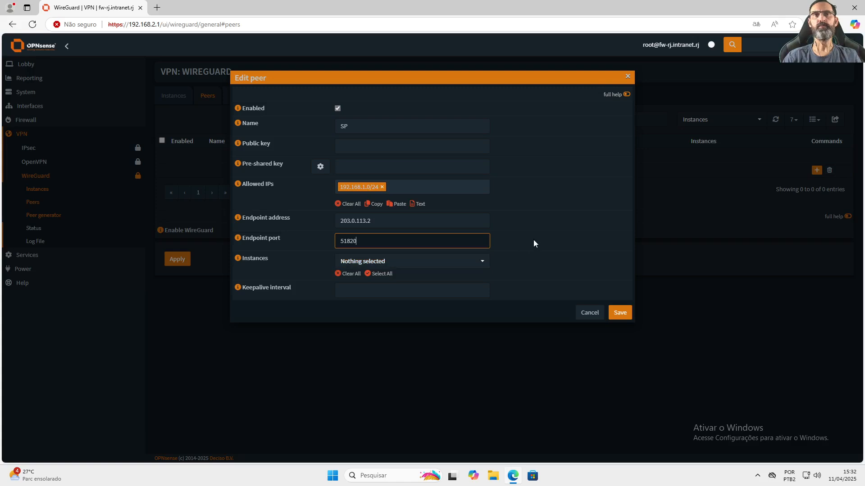
Assign the SP-RJ instance to the SP peer and try to save the peer without a public key.
left_click(480, 262)
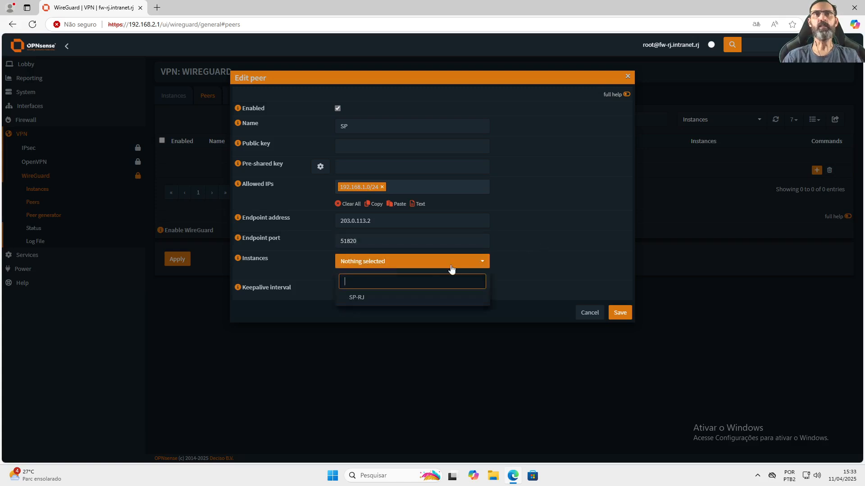
left_click(411, 298)
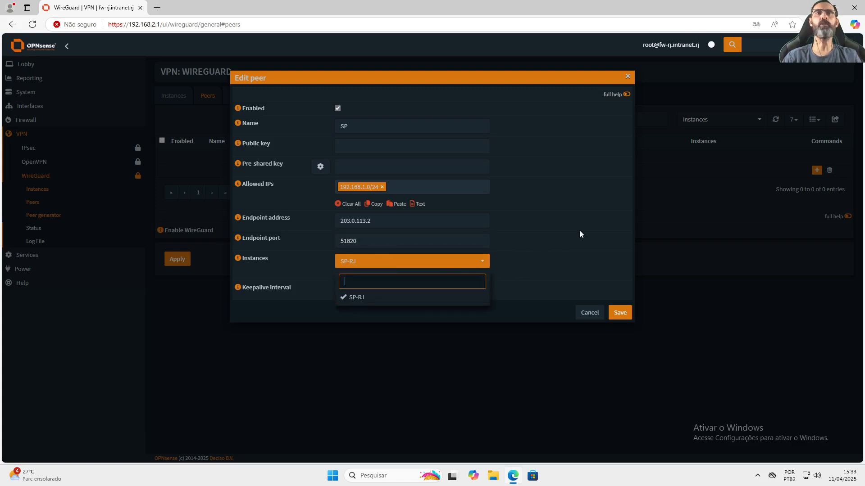
left_click(577, 251)
left_click(623, 314)
left_click(399, 146)
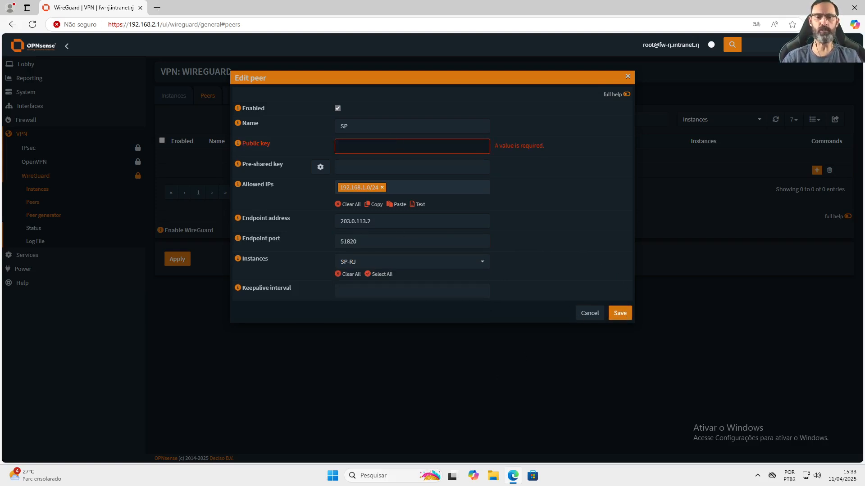
Switch to the fw-sp firewall's browser window and start a new WireGuard instance there.
key("alt+Tab")
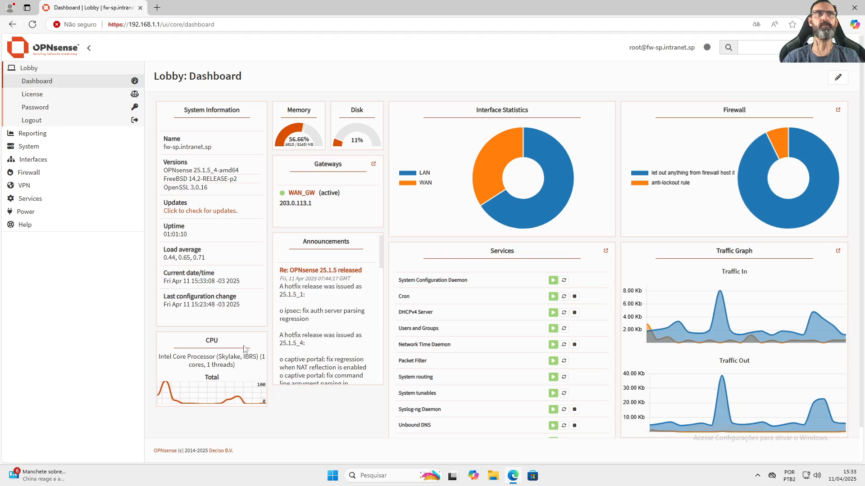
left_click(20, 186)
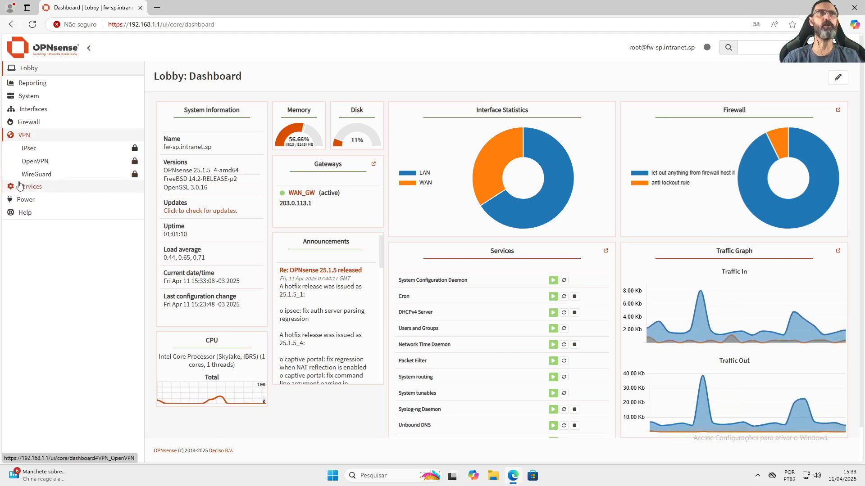
left_click(102, 175)
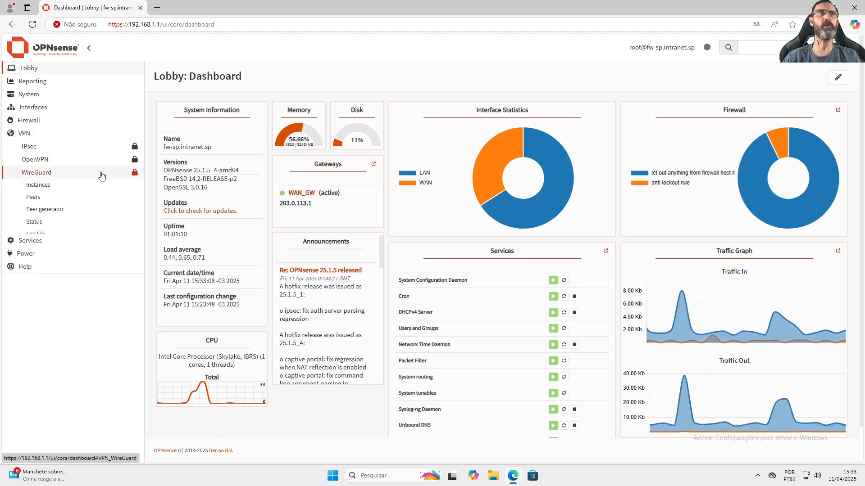
left_click(37, 184)
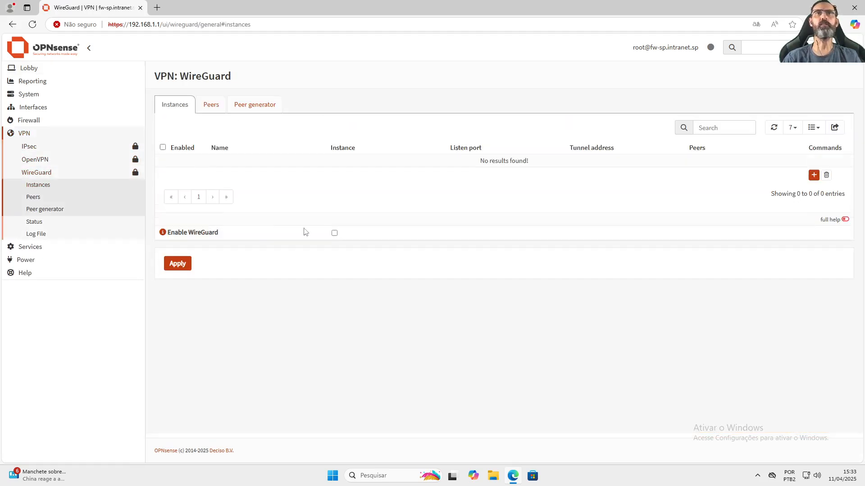
left_click(813, 175)
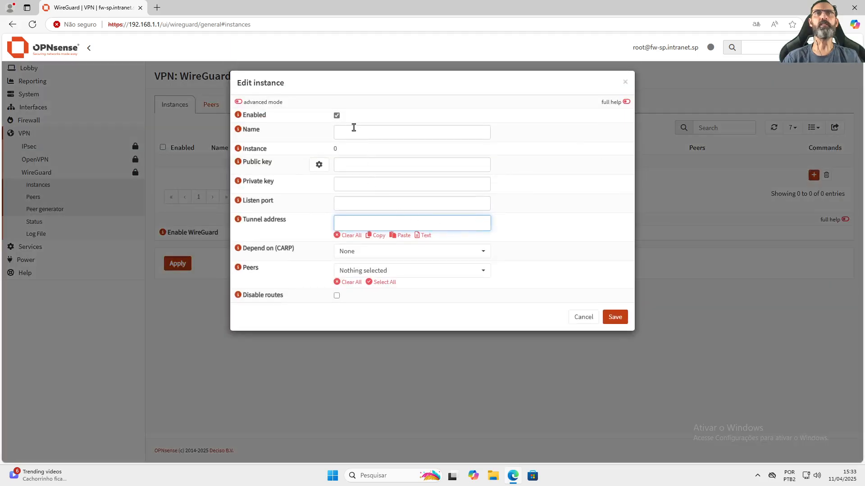
Name the new fw-sp WireGuard instance SP-RJ and generate a new key pair for it.
left_click(452, 133)
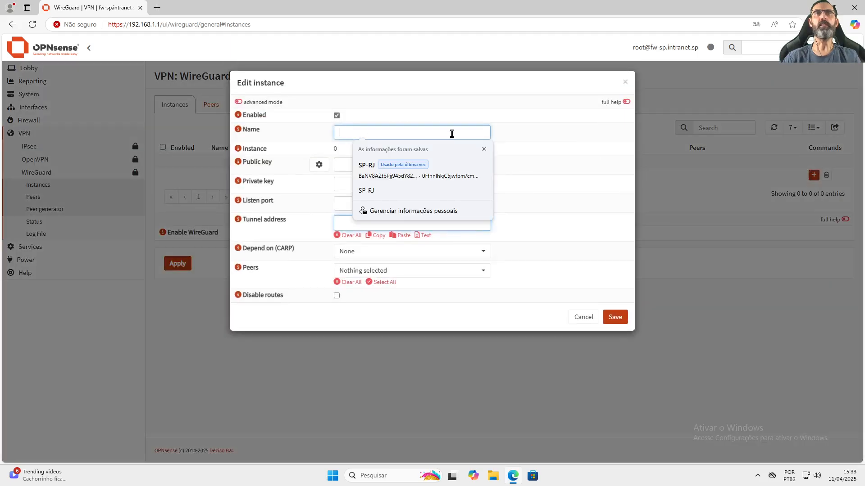
type("SP-")
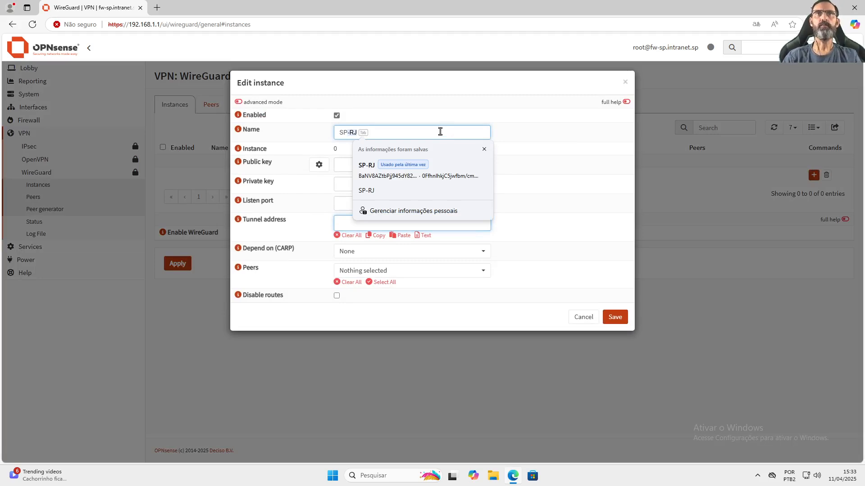
left_click(507, 184)
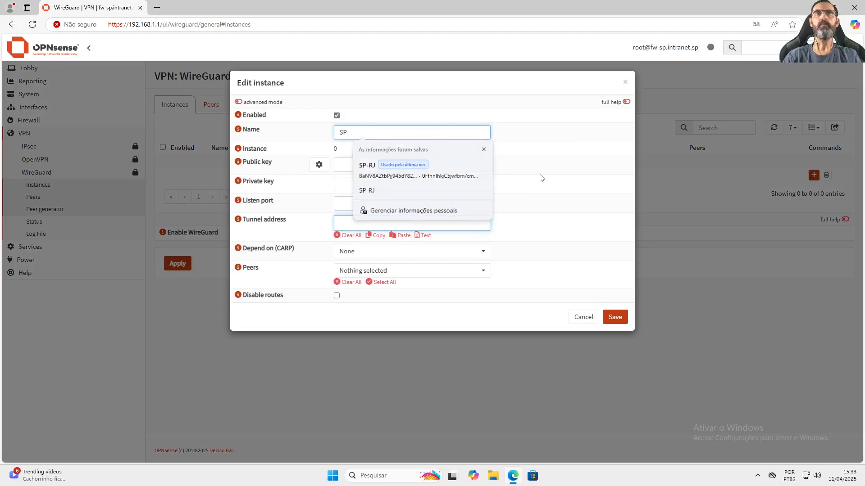
left_click(381, 130)
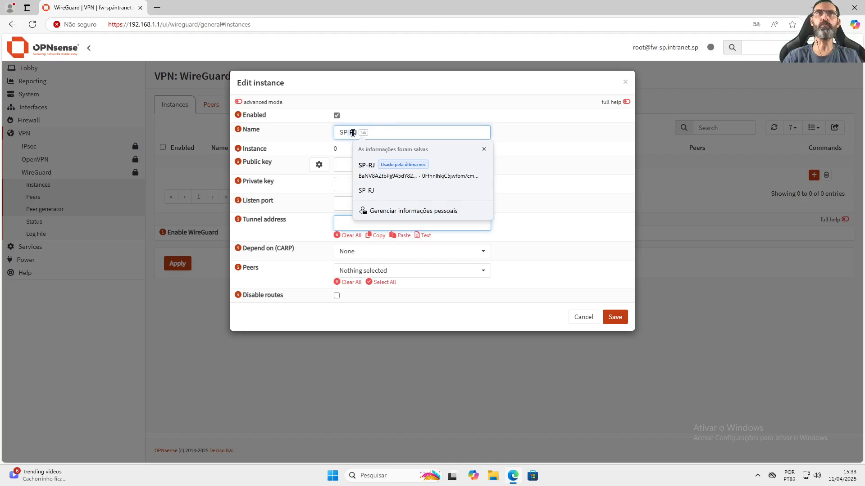
left_click(371, 173)
left_click(319, 165)
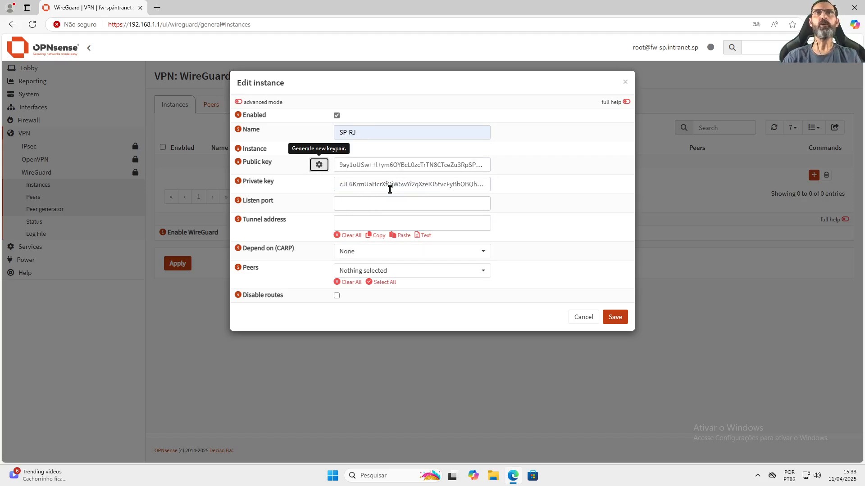
Copy the complete public key of the SP-RJ instance being created on fw-sp.
triple_click(392, 165)
right_click(393, 165)
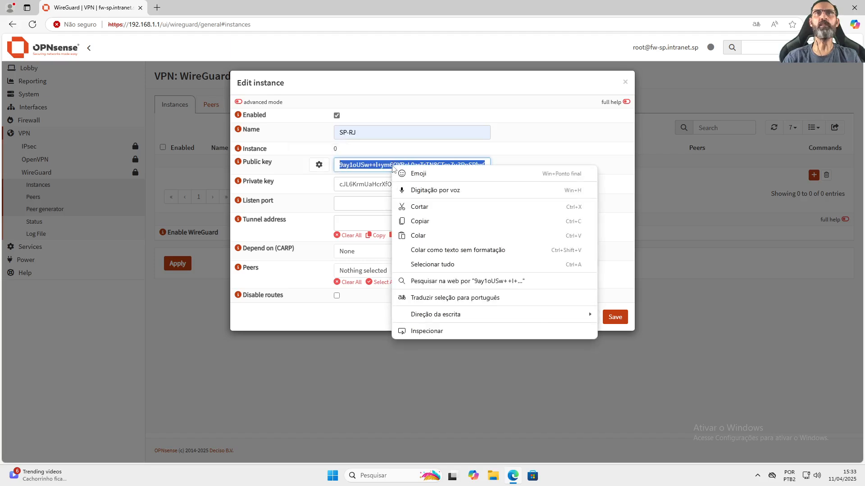
left_click(443, 223)
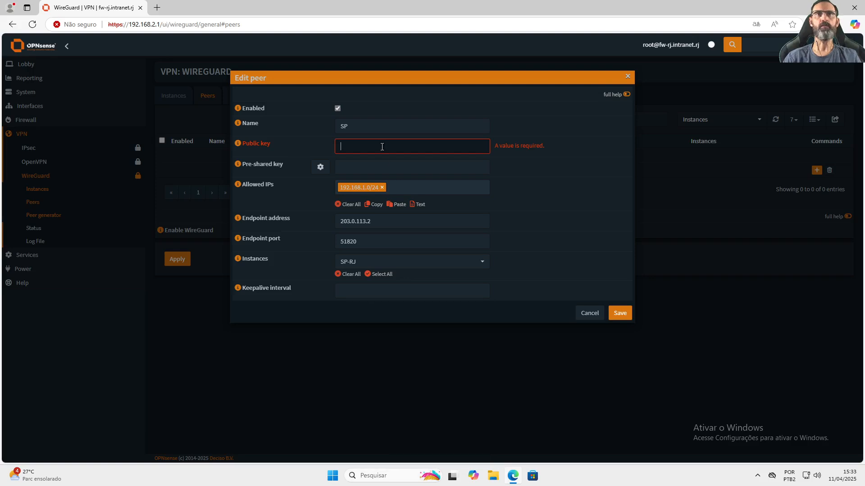
Switch to the fw-rj firewall's browser window, paste the copied public key into the SP peer, and save and apply it.
right_click(382, 149)
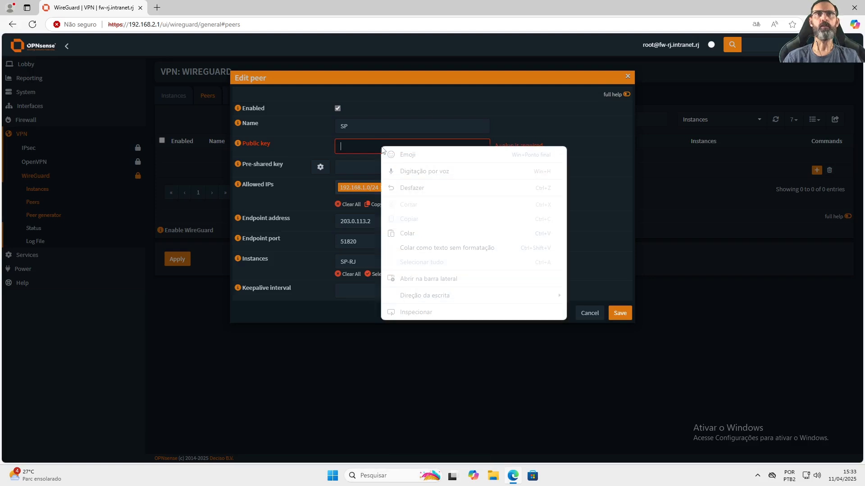
left_click(427, 233)
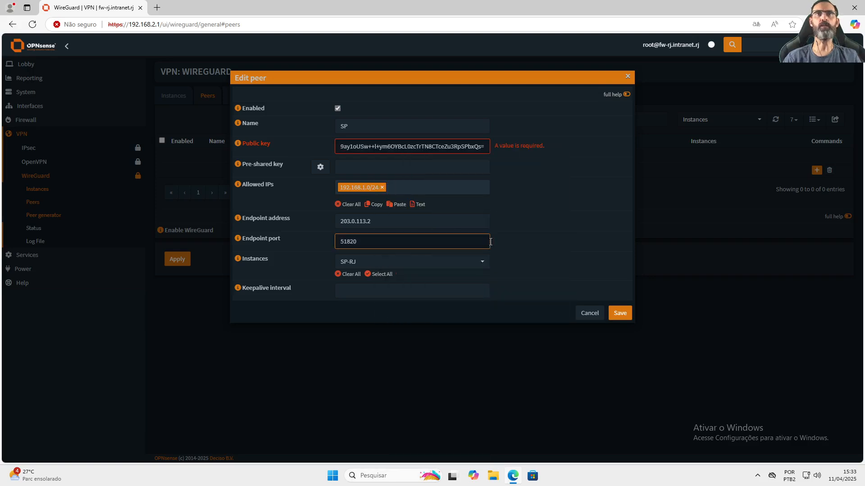
left_click(625, 315)
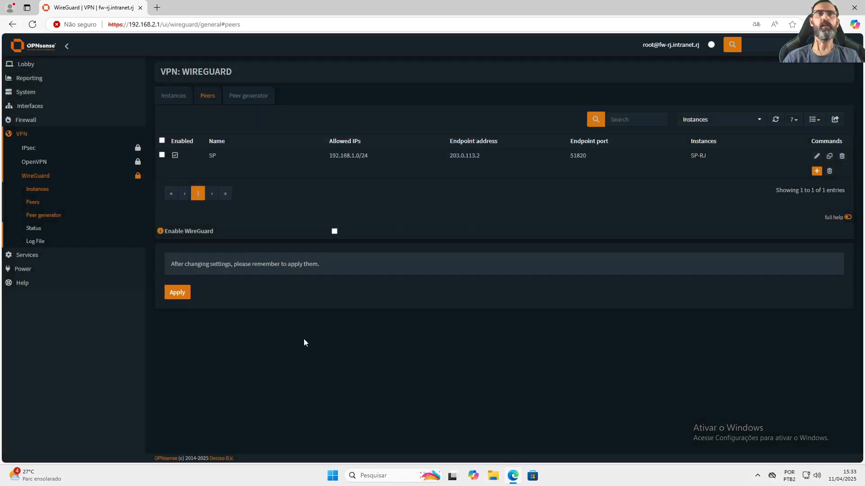
left_click(180, 294)
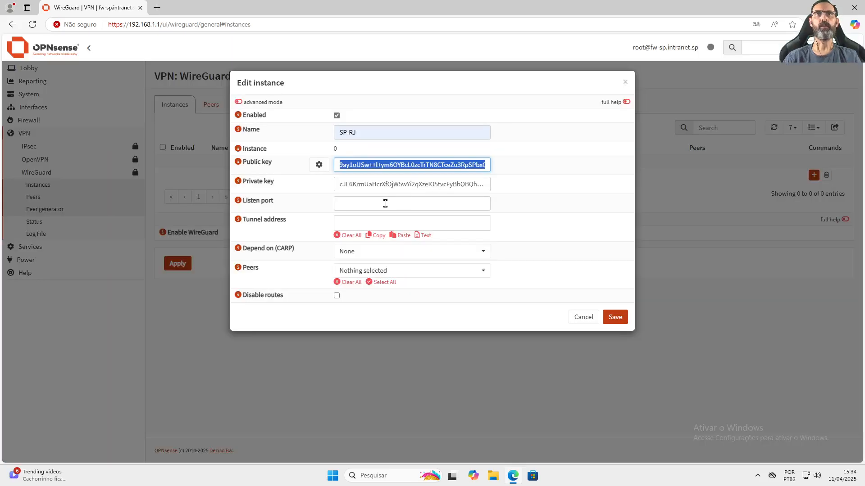
Compare the fw-sp instance's public key with the one stored in fw-rj's SP peer, closing the peer without changes.
left_click(391, 166)
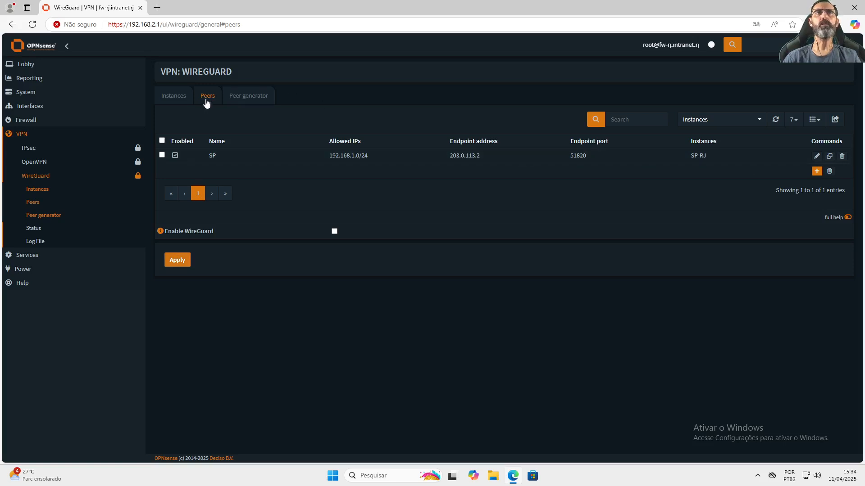
left_click(816, 156)
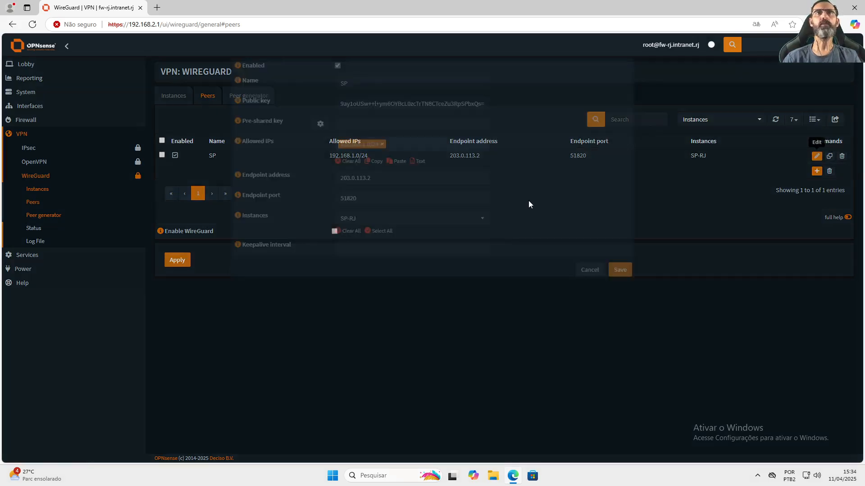
left_click(589, 313)
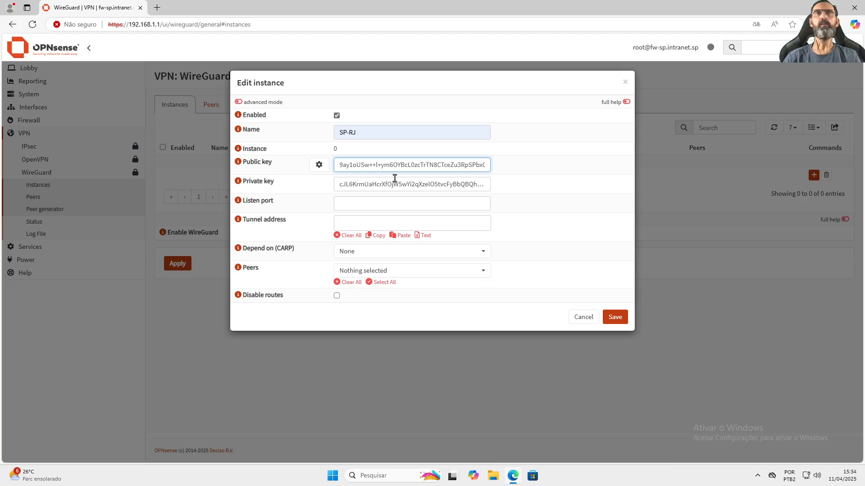
Set the fw-sp instance's tunnel address to 172.16.0.1/30, then save the instance and apply the settings.
left_click(481, 222)
type("172.16.0.1")
type("/30")
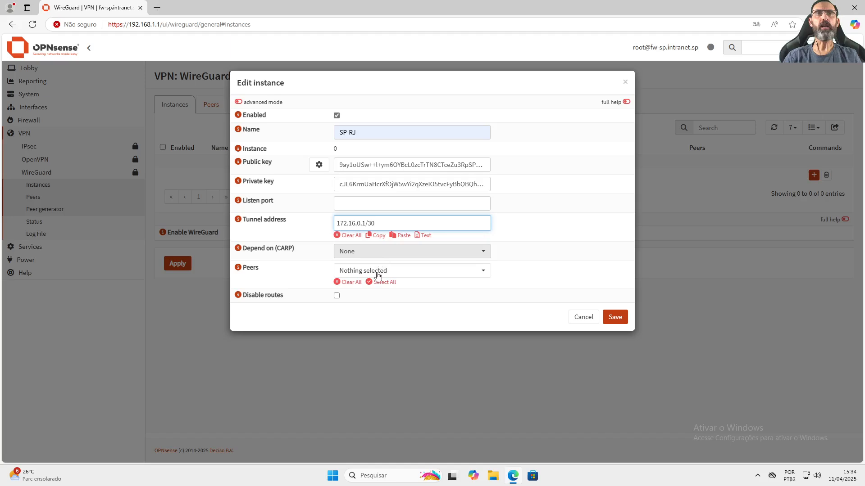
left_click(615, 317)
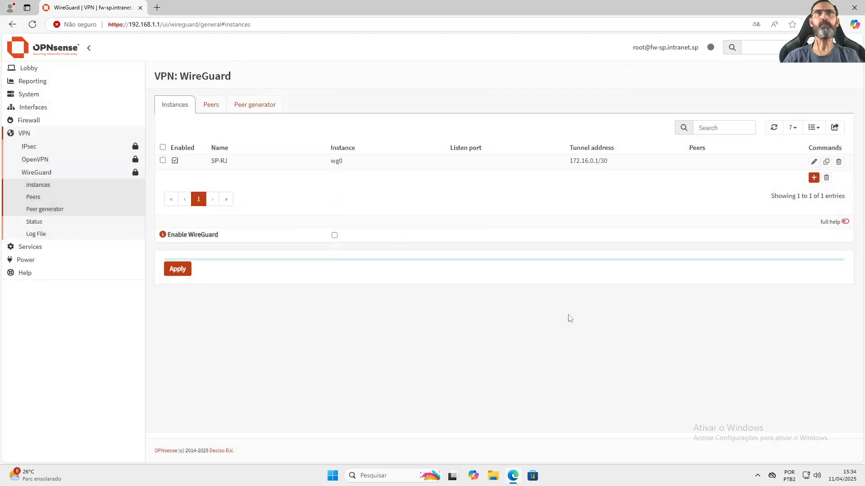
left_click(177, 297)
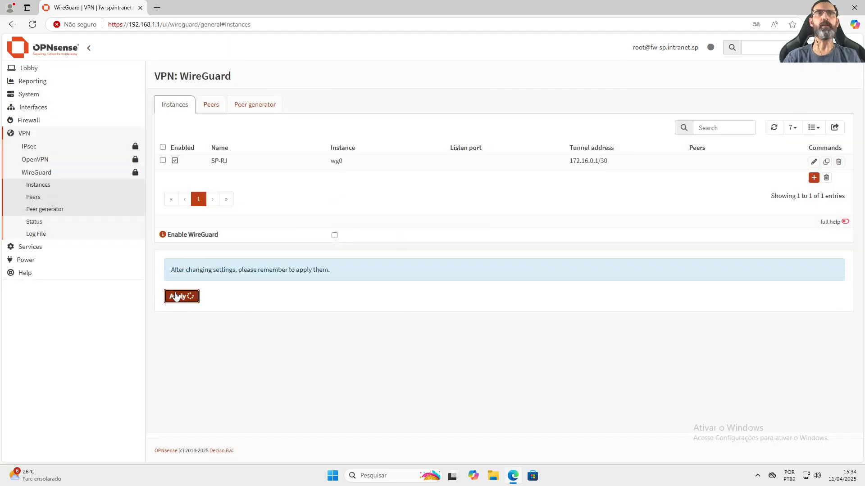
Start a new WireGuard peer on fw-sp and name it RJ.
left_click(211, 105)
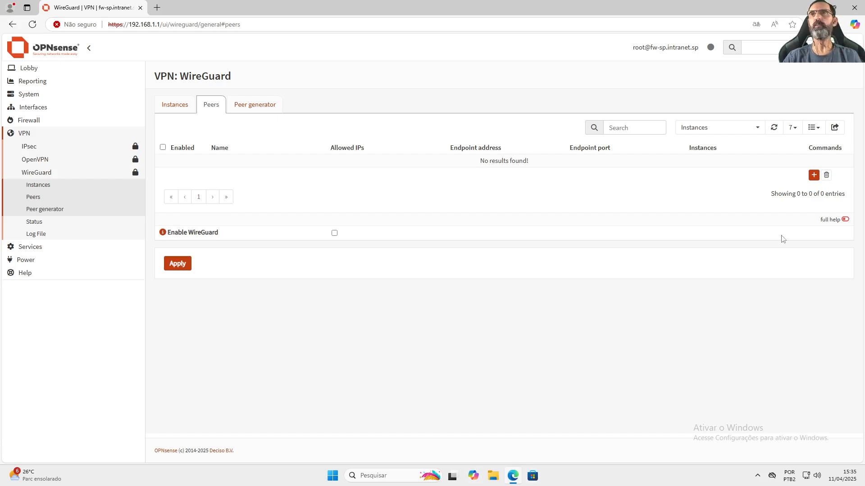
left_click(813, 176)
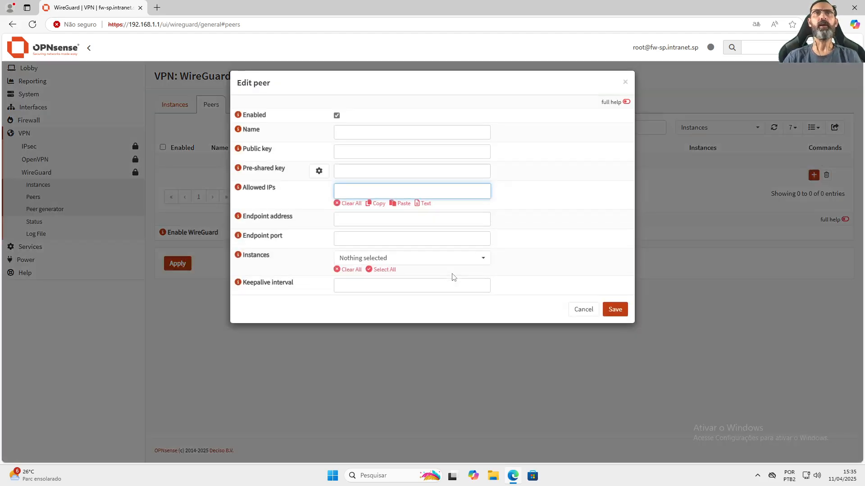
left_click(356, 135)
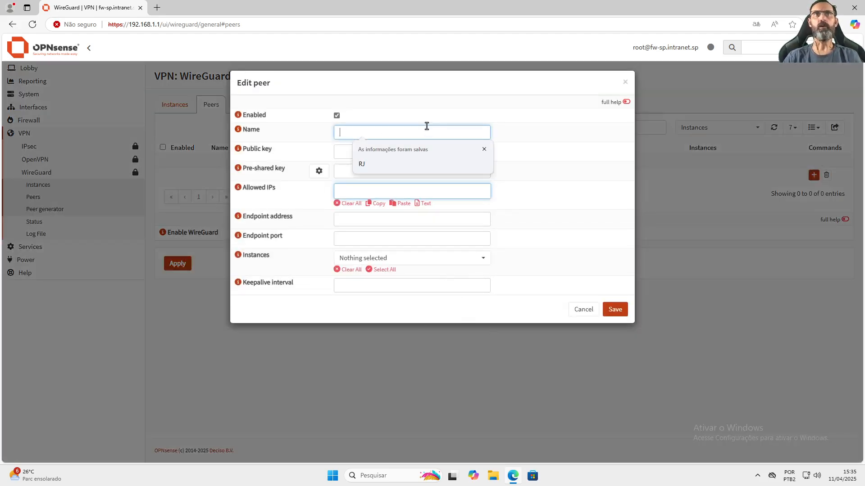
type("R")
key("Tab")
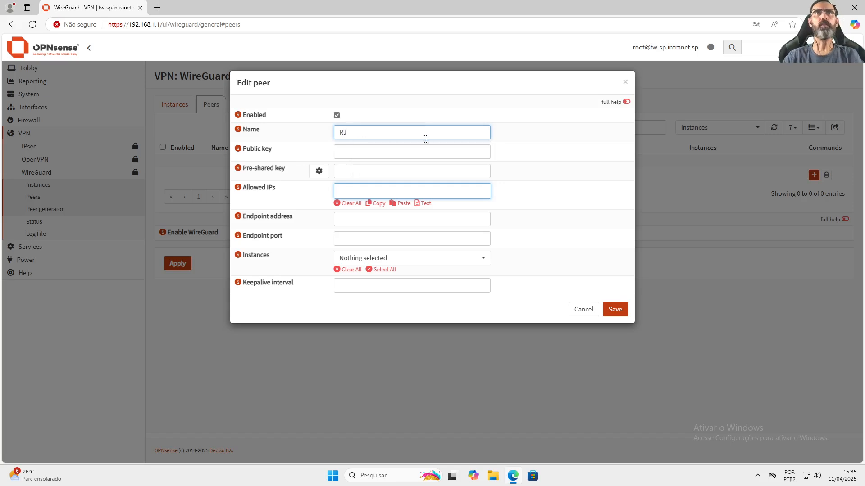
Switch to the fw-rj window and copy the public key of its SP-RJ instance, closing the instance without changes.
left_click(409, 149)
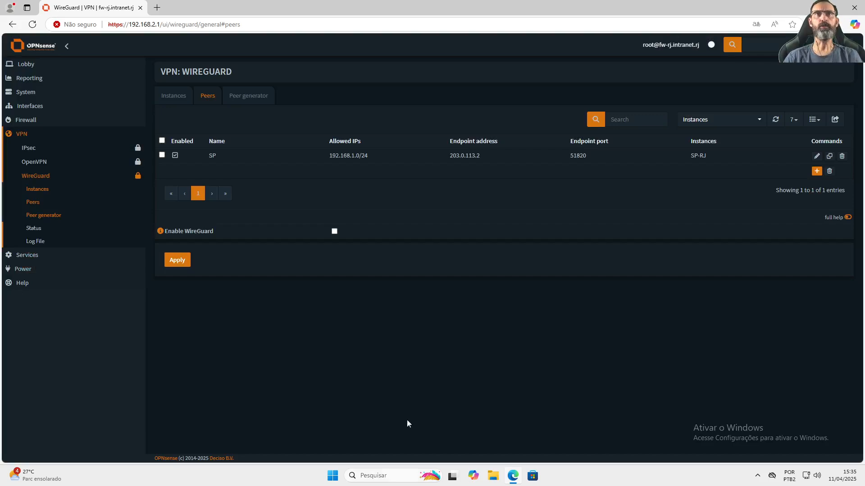
left_click(176, 97)
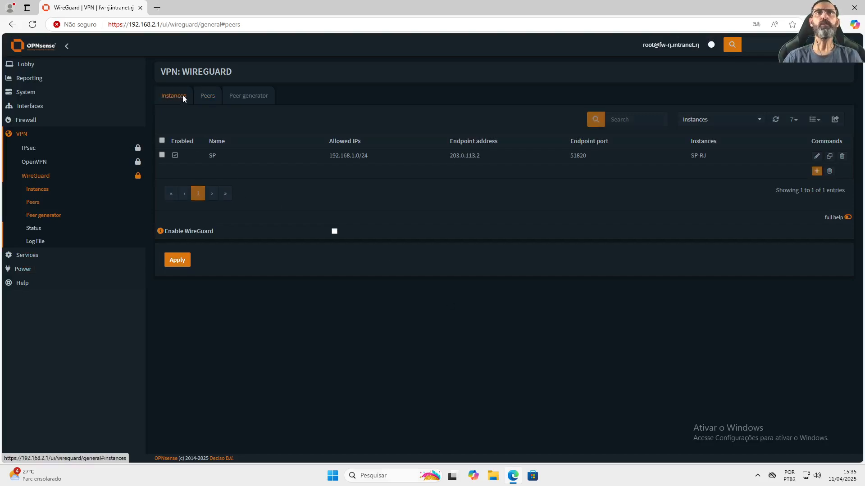
left_click(817, 156)
triple_click(387, 162)
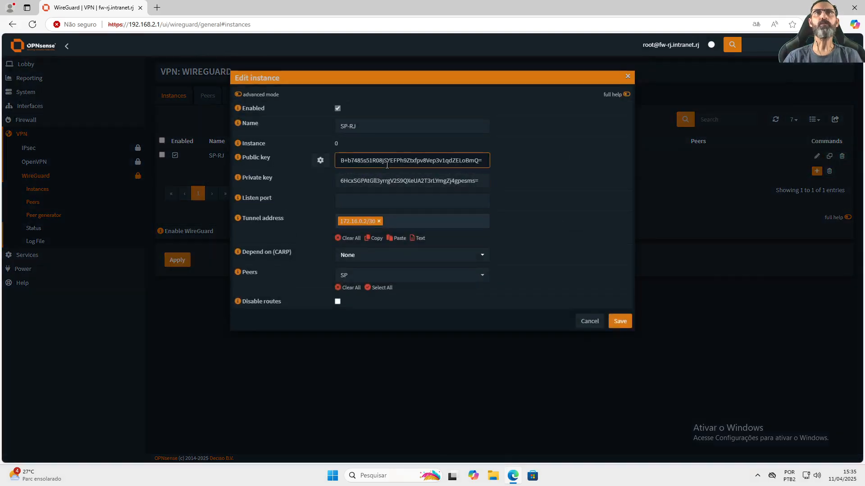
right_click(386, 165)
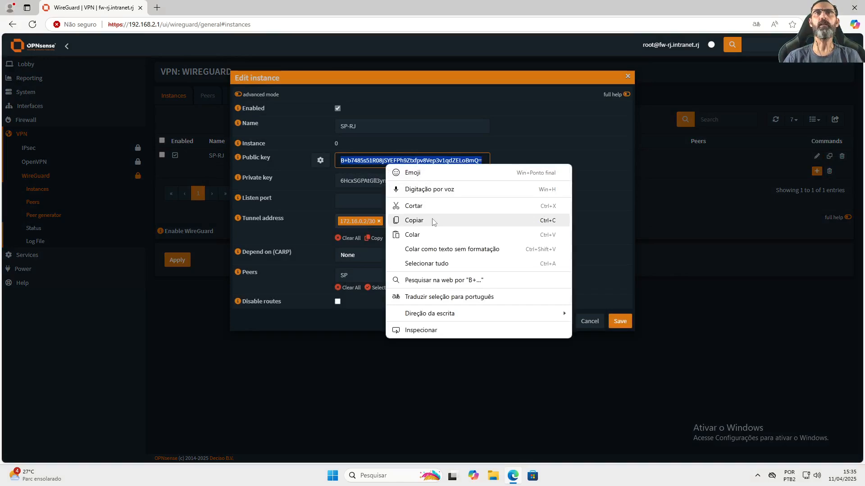
left_click(396, 220)
left_click(599, 321)
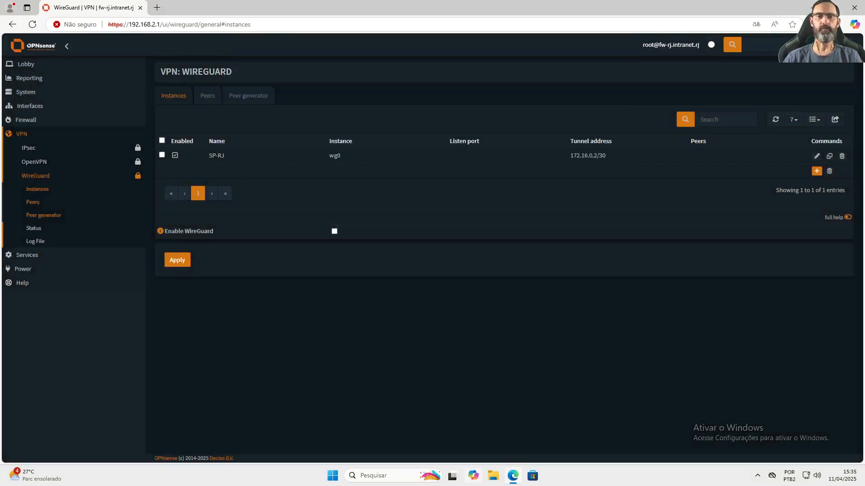
Return to the fw-sp window and paste the copied public key into the RJ peer.
key("alt+Tab")
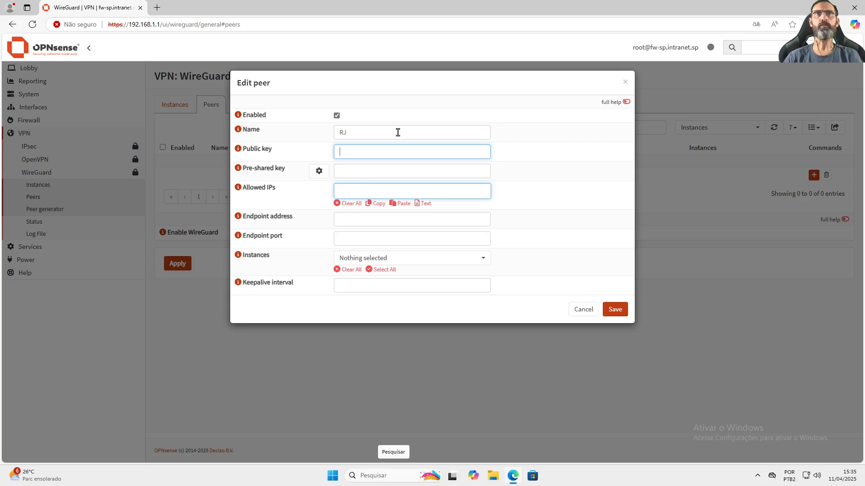
right_click(360, 154)
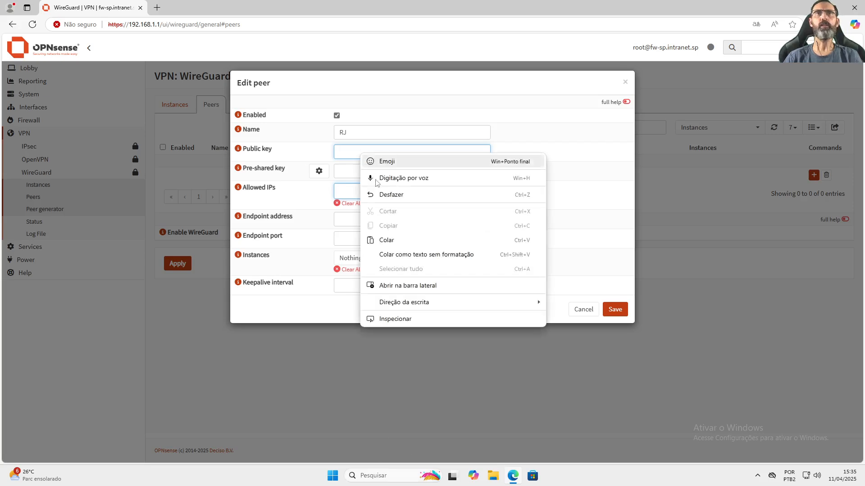
left_click(400, 237)
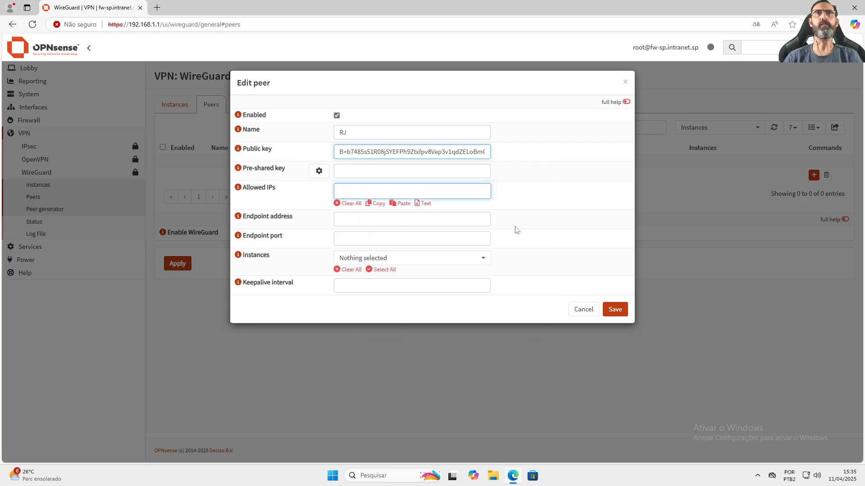
Set the RJ peer's allowed IPs to 192.168.2.0/24.
left_click(422, 190)
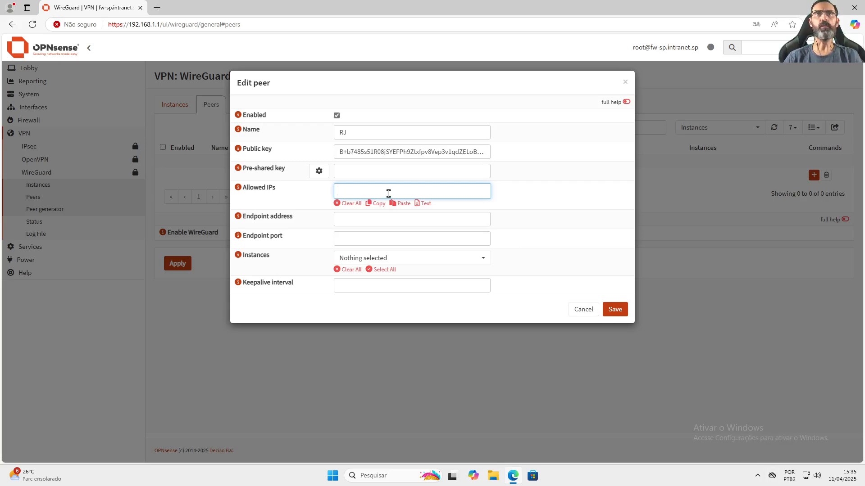
type("192.")
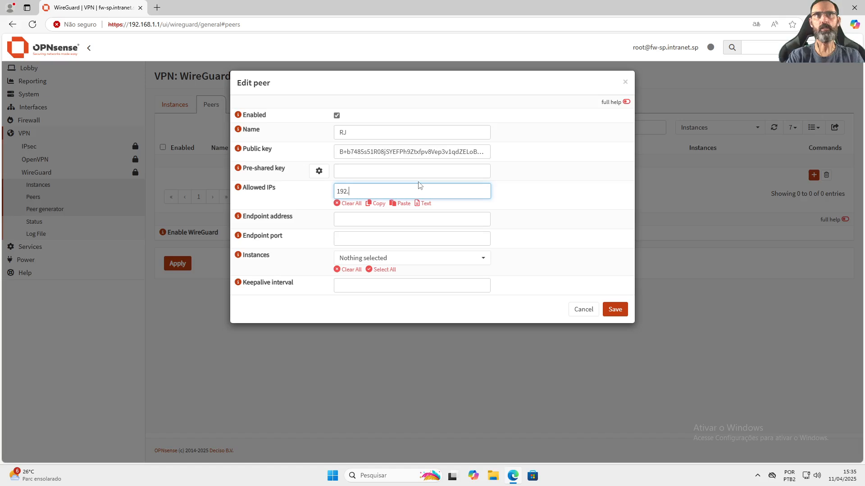
type("168.2.0")
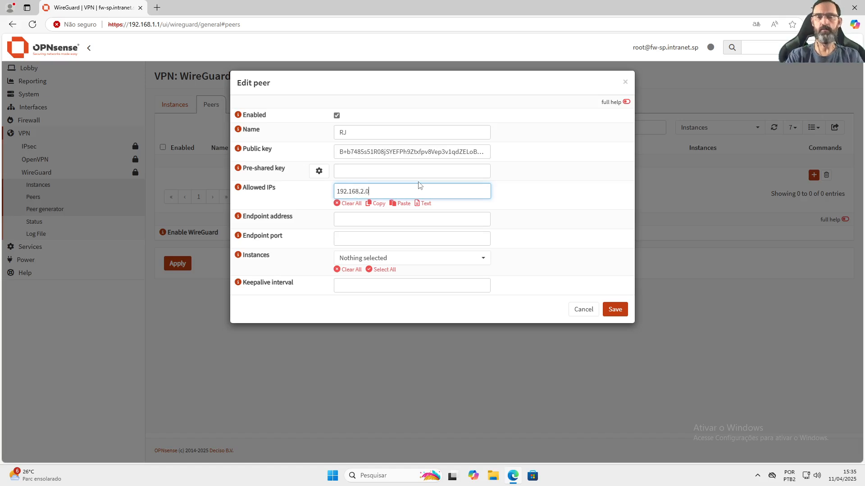
type("/24")
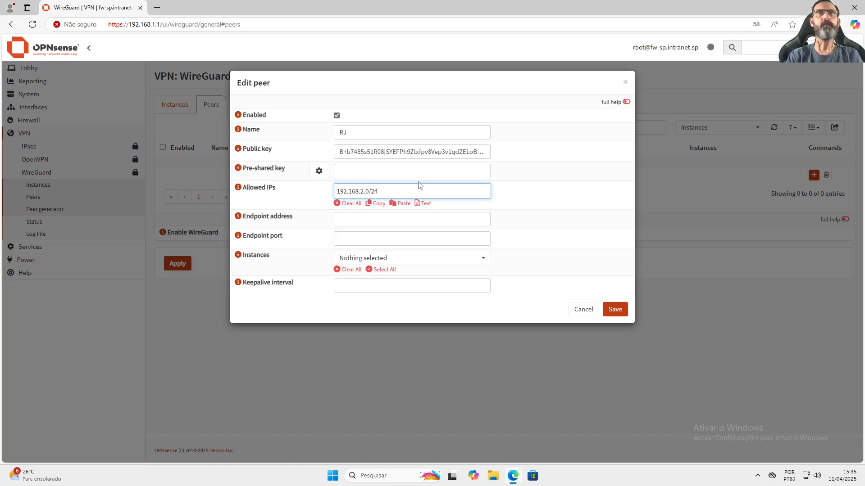
key("Return")
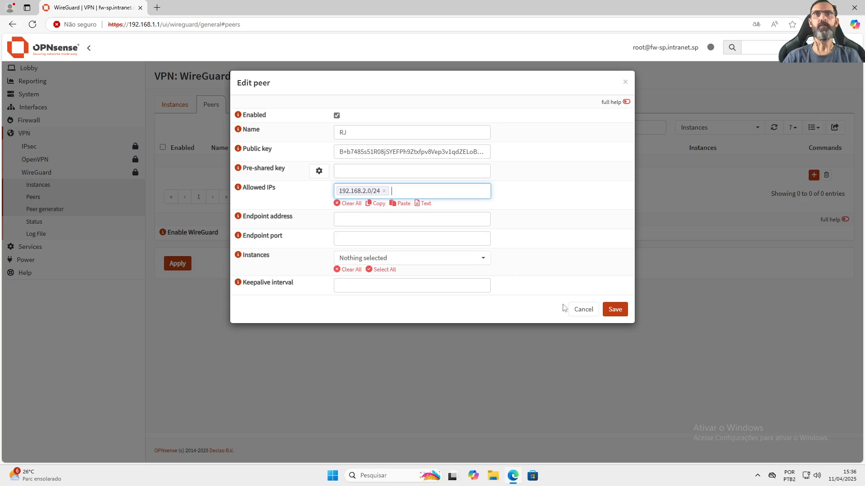
Link the RJ peer to the SP-RJ instance with a keepalive interval of 25, save it and apply the WireGuard changes.
left_click(463, 257)
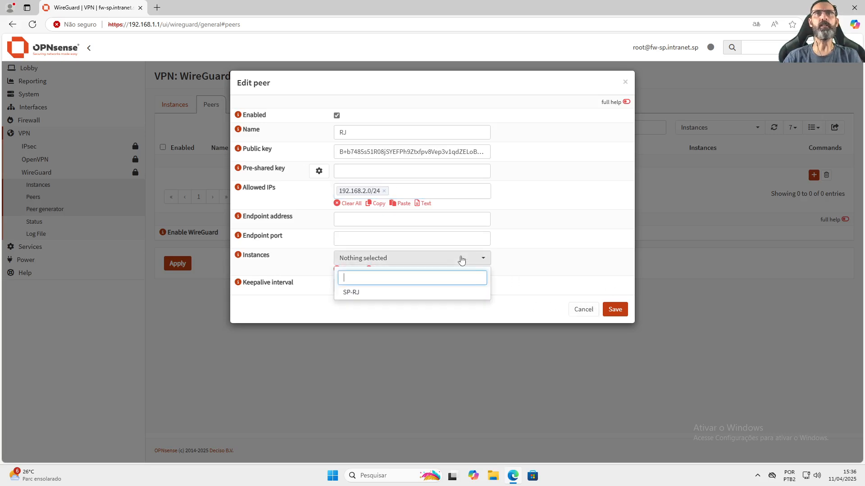
left_click(396, 297)
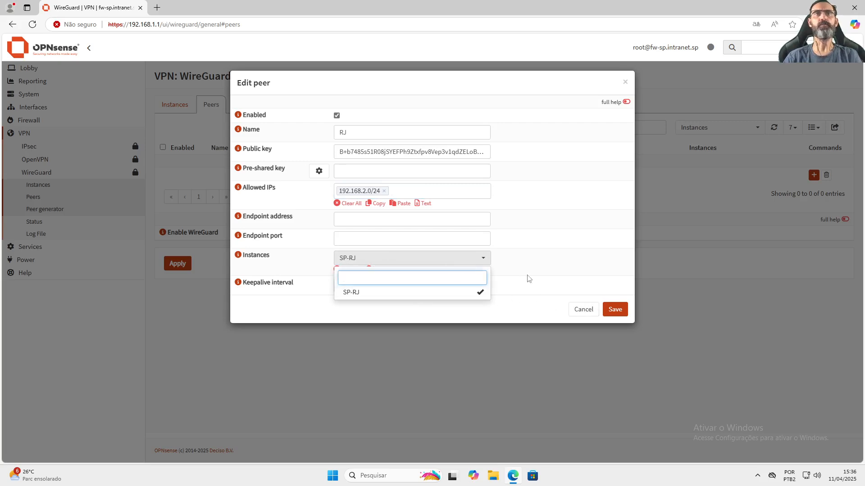
left_click(524, 299)
left_click(455, 282)
type("25")
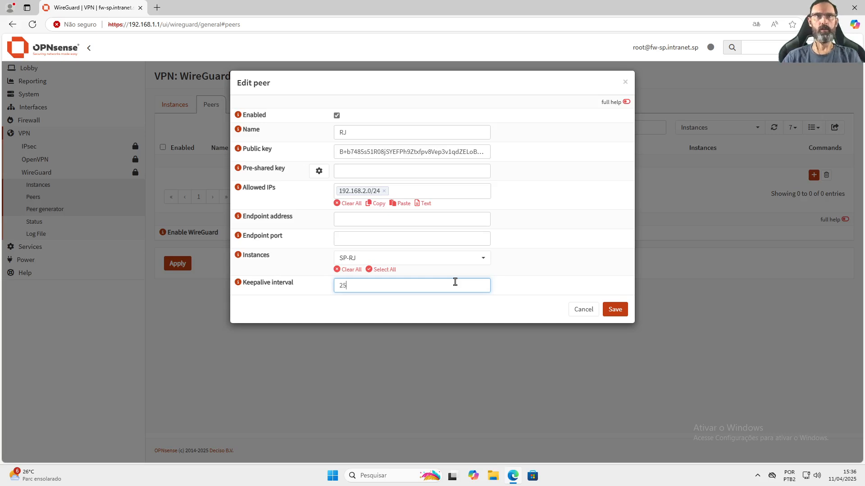
left_click(611, 309)
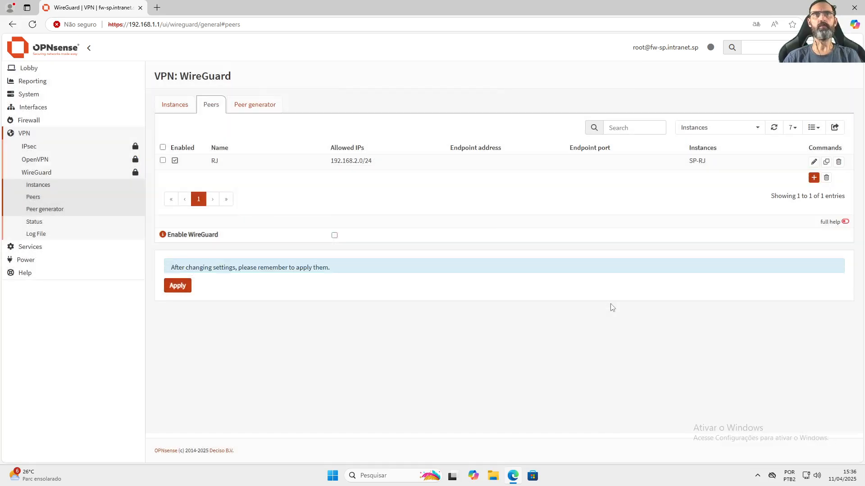
left_click(179, 297)
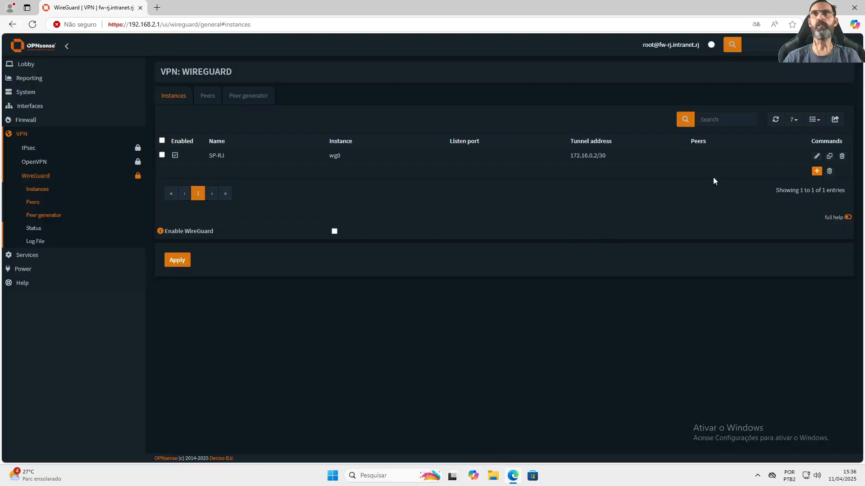
In the fw-rj window, rename the SP-RJ WireGuard instance to RJ-SP, save it and apply the changes.
left_click(817, 155)
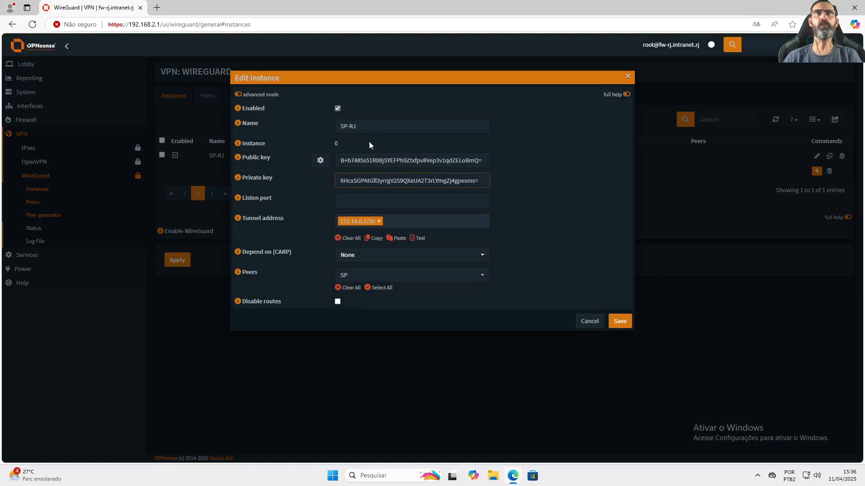
type("-SP")
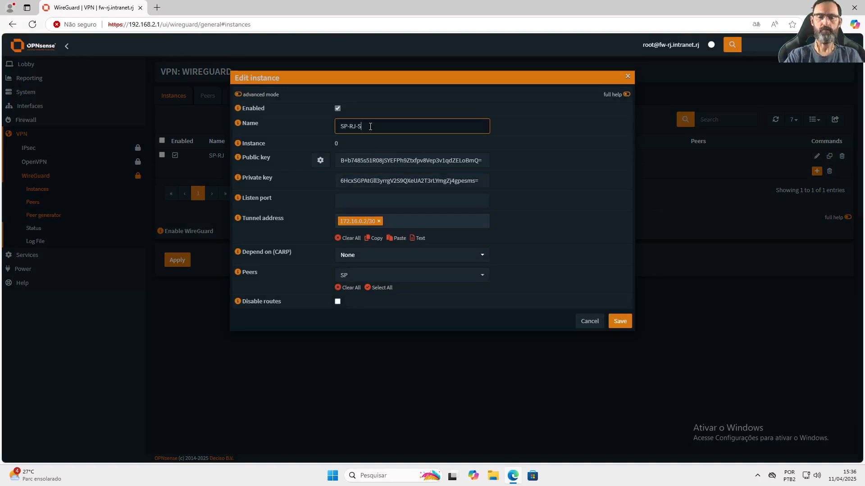
key("Left")
key("Left")
key("BackSpace")
key("BackSpace")
key("BackSpace")
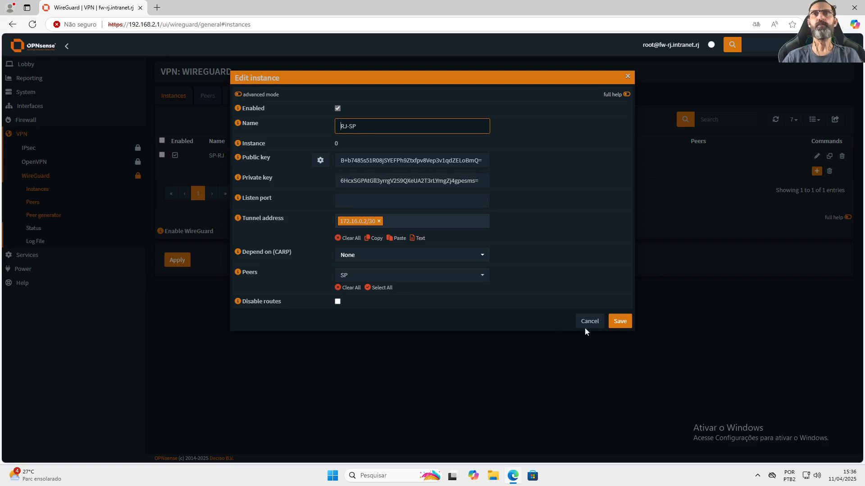
left_click(618, 322)
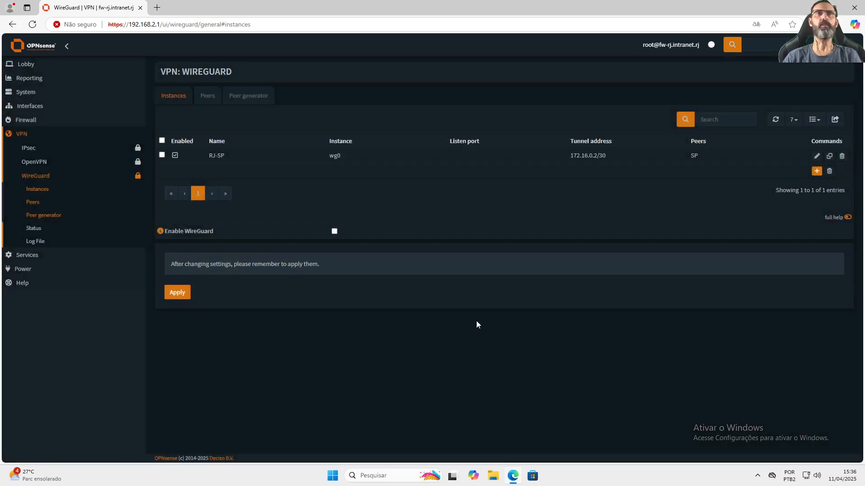
left_click(188, 291)
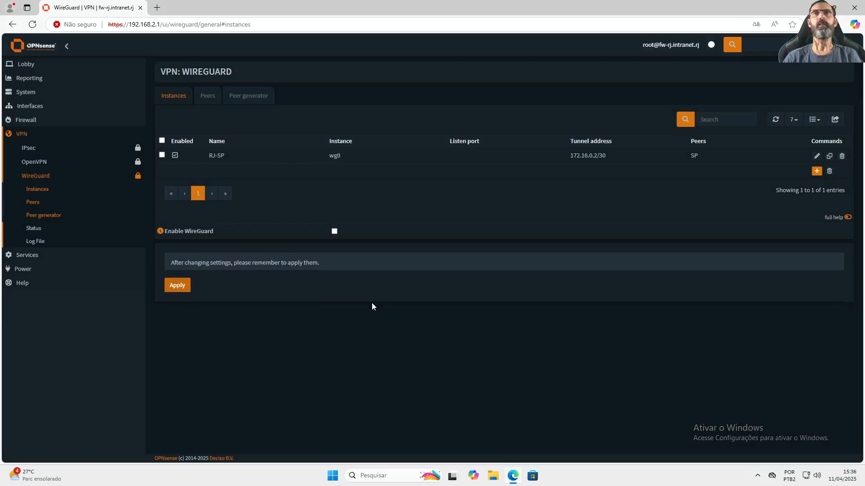
Review the WireGuard peers on fw-rj and the instances and peers on fw-sp.
left_click(214, 99)
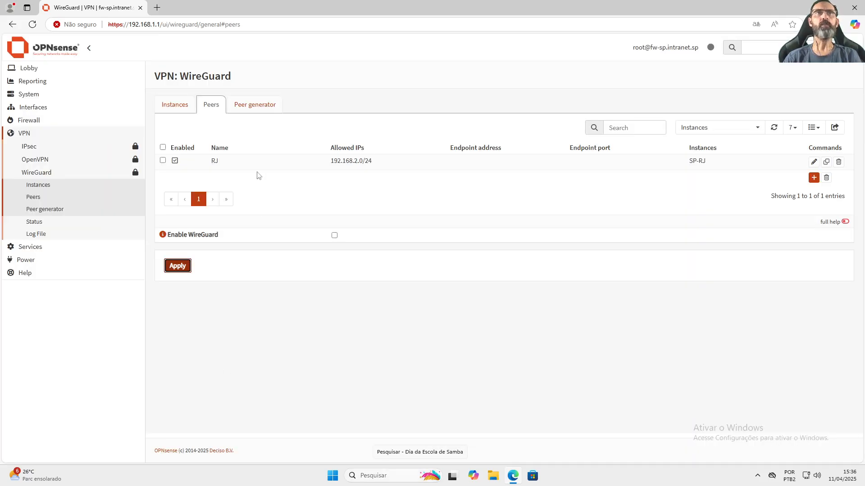
left_click(176, 105)
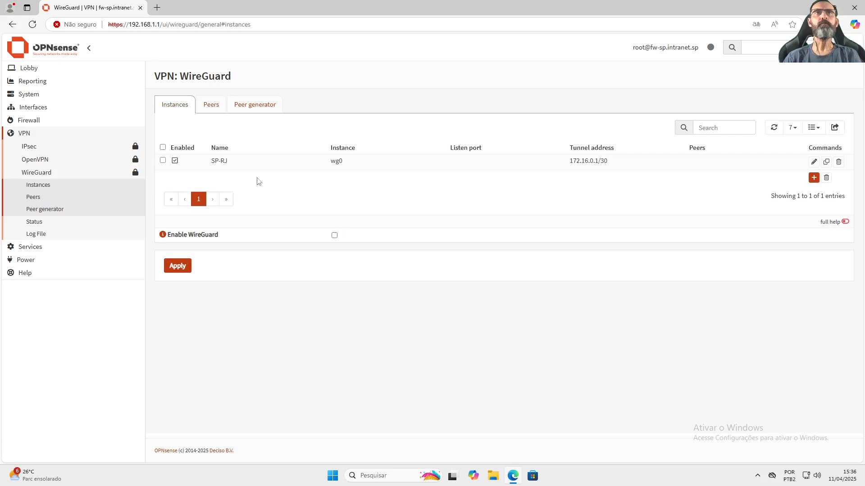
left_click(211, 105)
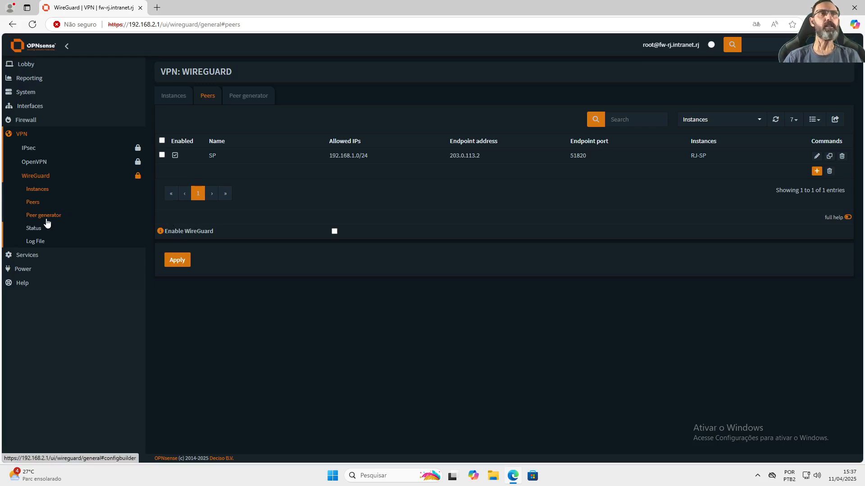
Check the interface assignments on fw-rj and reboot that firewall.
left_click(29, 107)
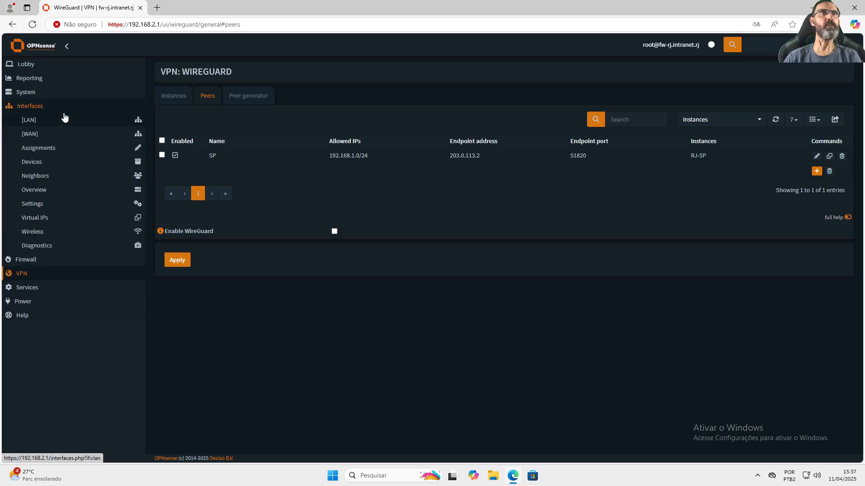
left_click(51, 149)
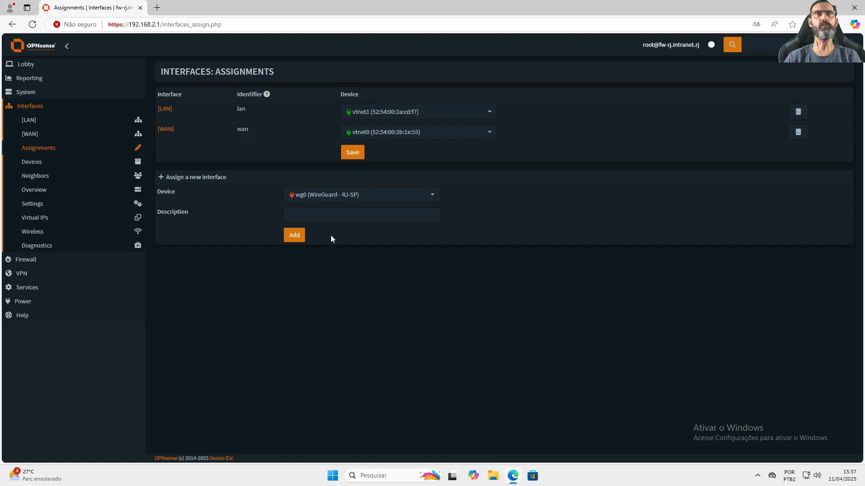
left_click(39, 302)
left_click(52, 177)
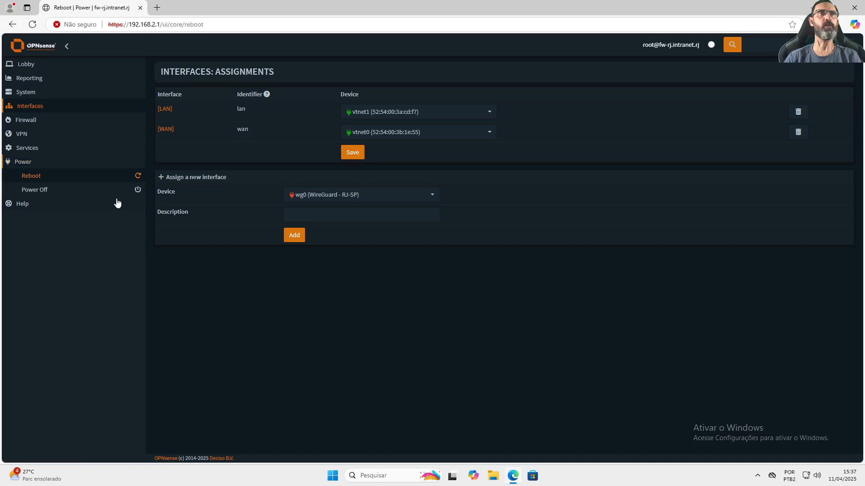
left_click(163, 108)
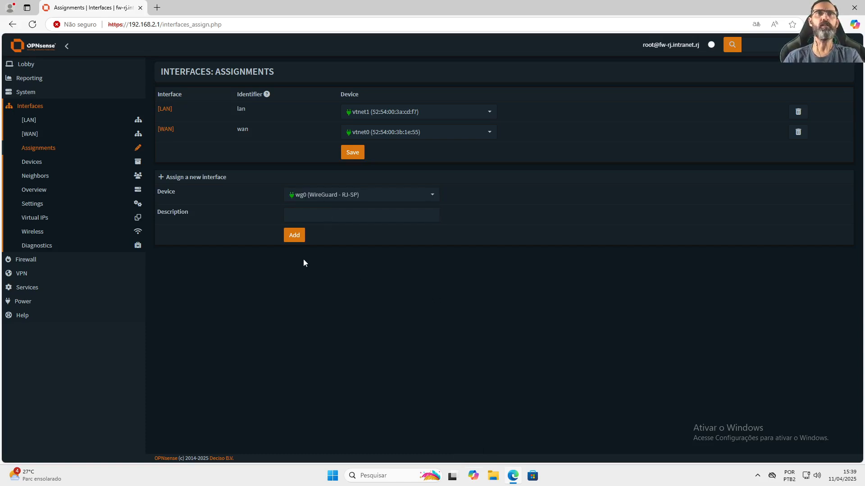
Assign the device wg0 (WireGuard - RJ-SP) as a new interface with the description WG_SP.
left_click(302, 213)
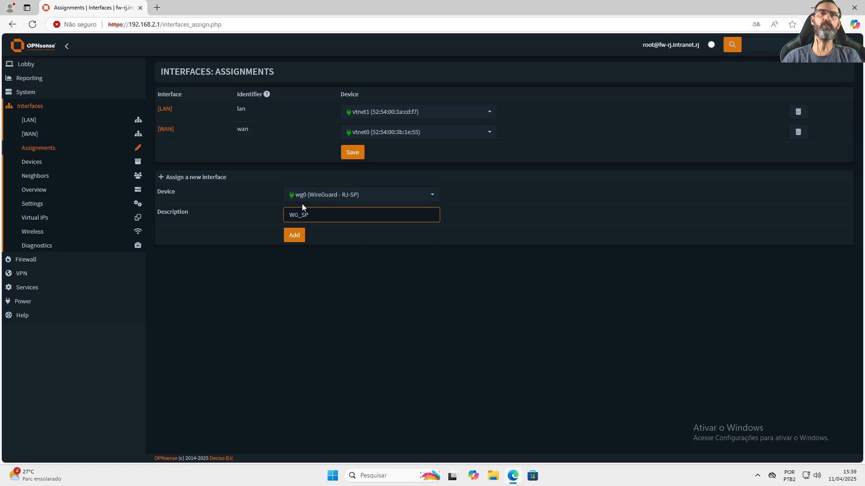
left_click(291, 239)
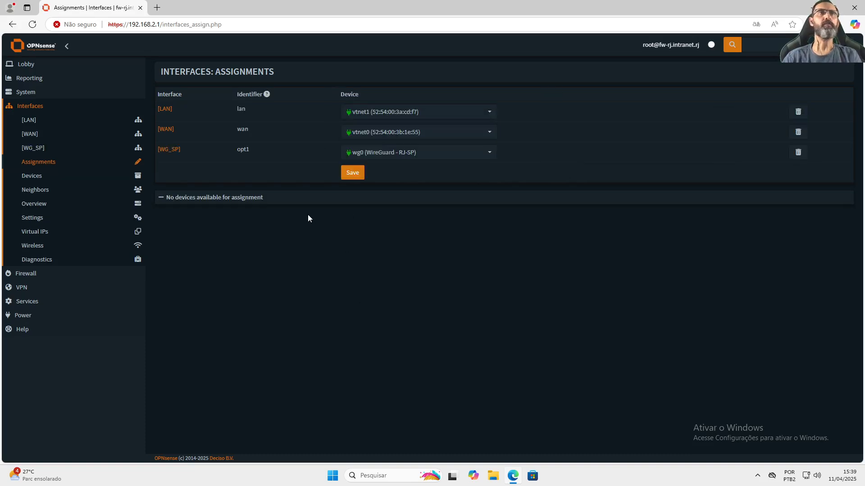
Enable the WG_SP interface, prevent its removal, and save and apply its configuration.
left_click(41, 150)
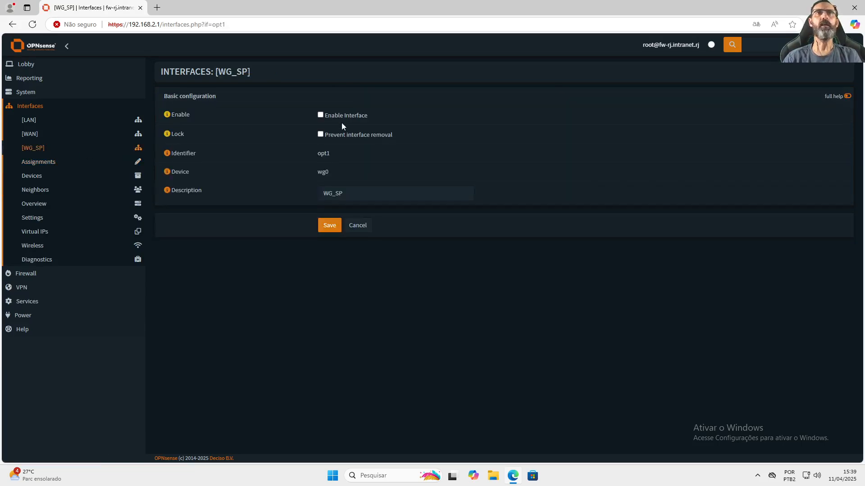
left_click(320, 115)
left_click(320, 135)
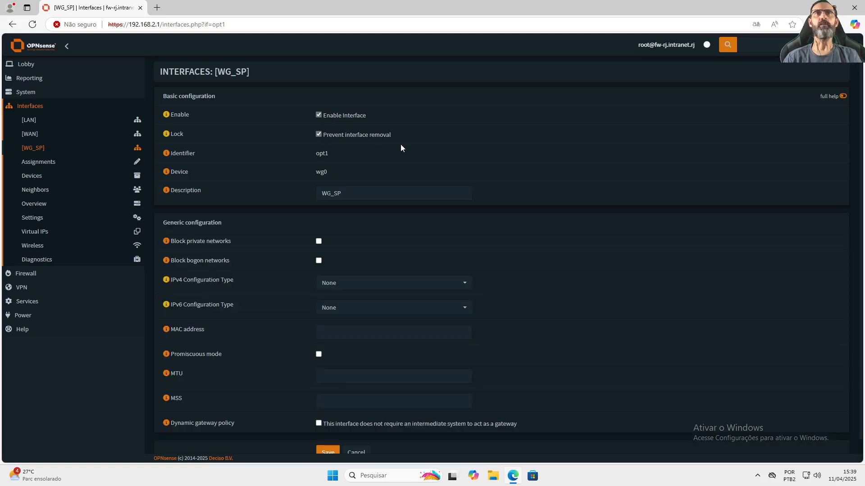
scroll(370, 166, "down", 1)
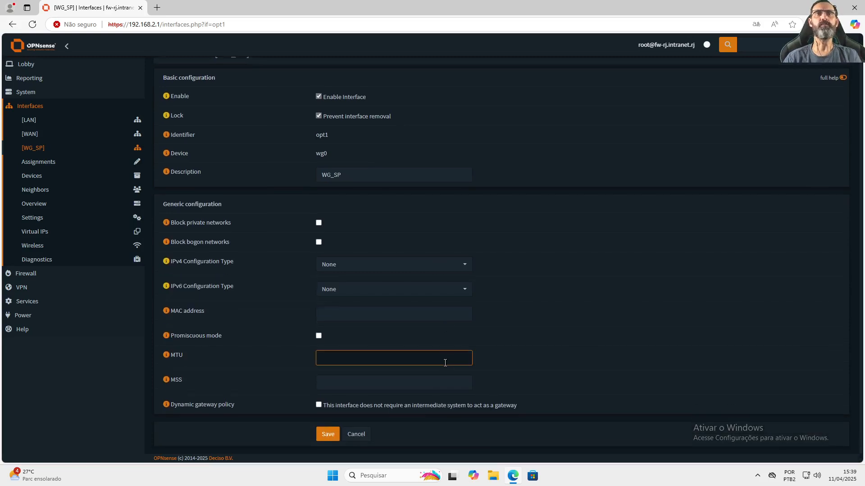
left_click(337, 436)
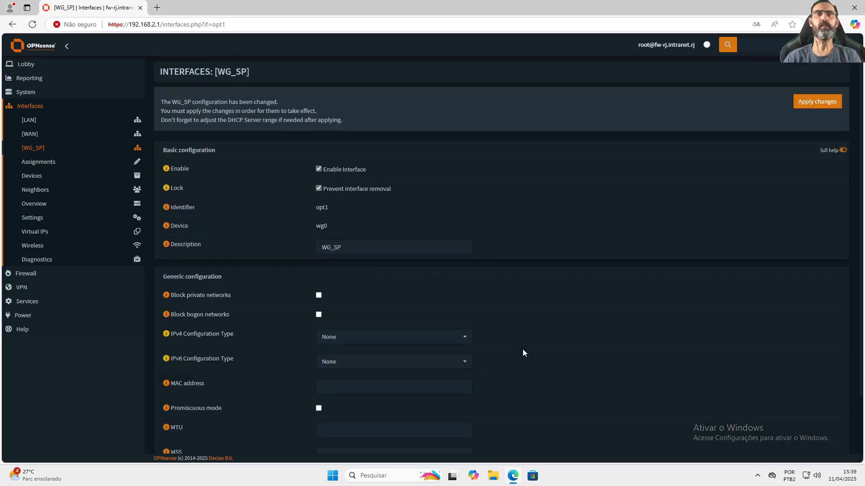
left_click(814, 103)
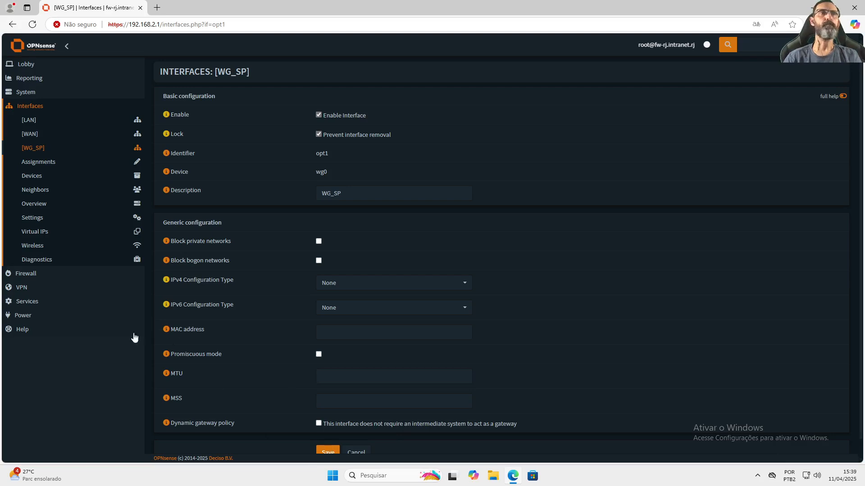
Add a firewall rule on WG_SP passing any IPv4 traffic with packet logging turned on, and apply it.
left_click(37, 273)
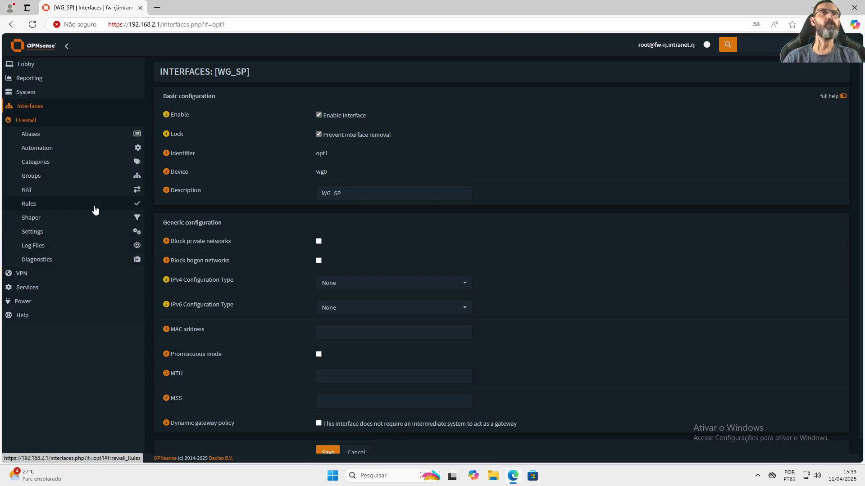
left_click(45, 204)
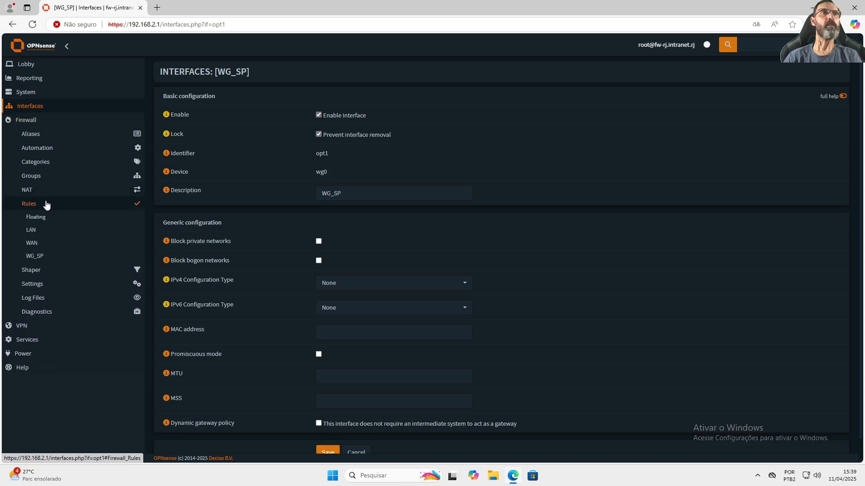
left_click(50, 256)
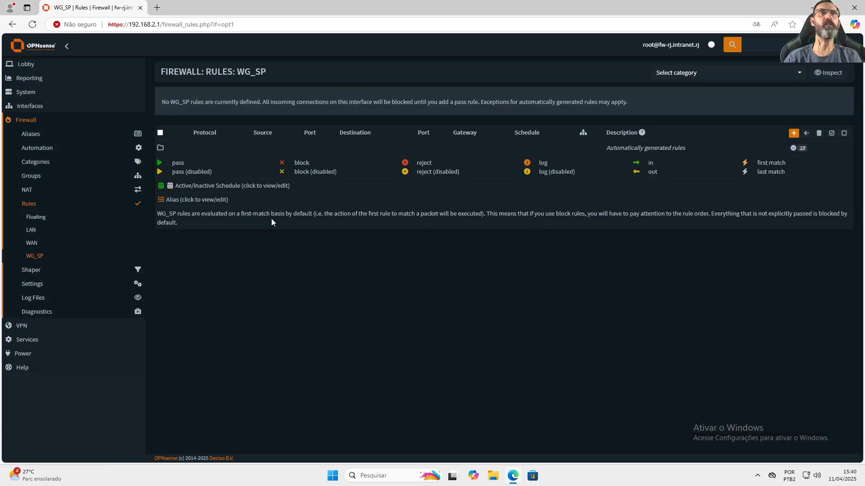
left_click(794, 133)
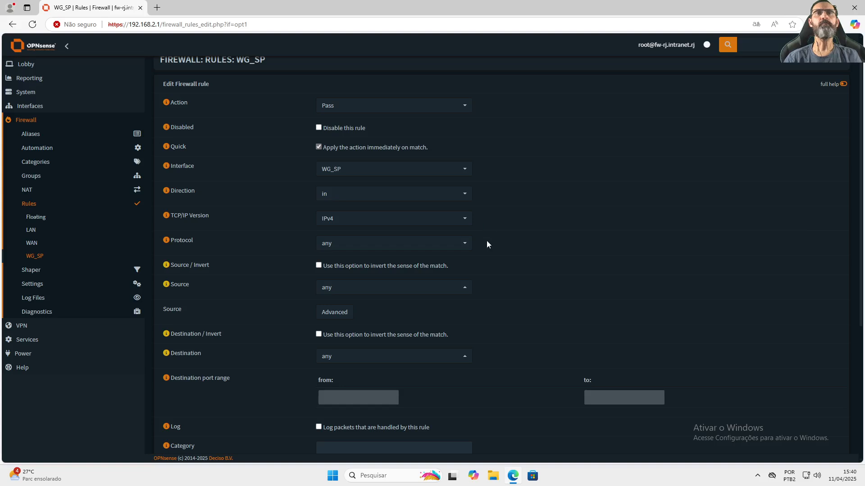
scroll(487, 244, "down", 4)
left_click(319, 247)
scroll(479, 253, "down", 1)
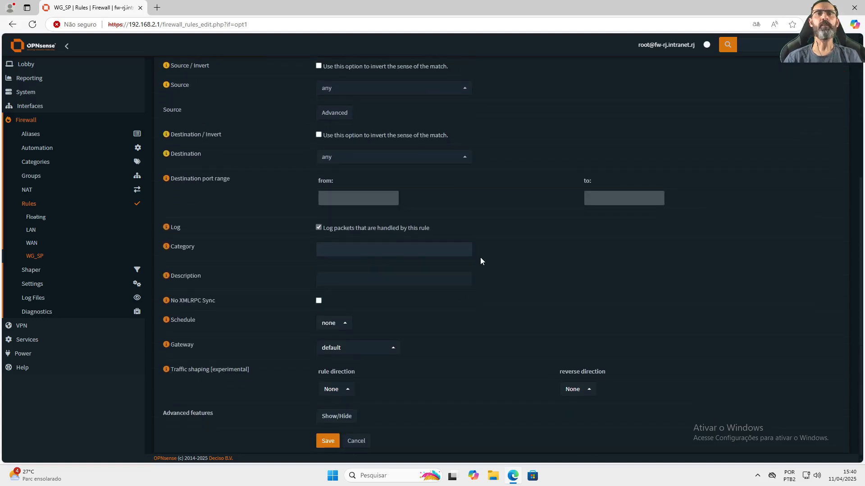
left_click(329, 445)
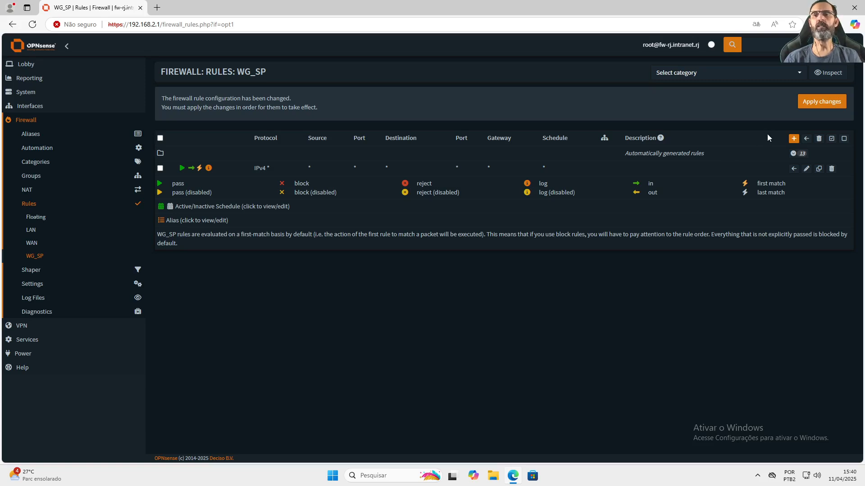
left_click(822, 102)
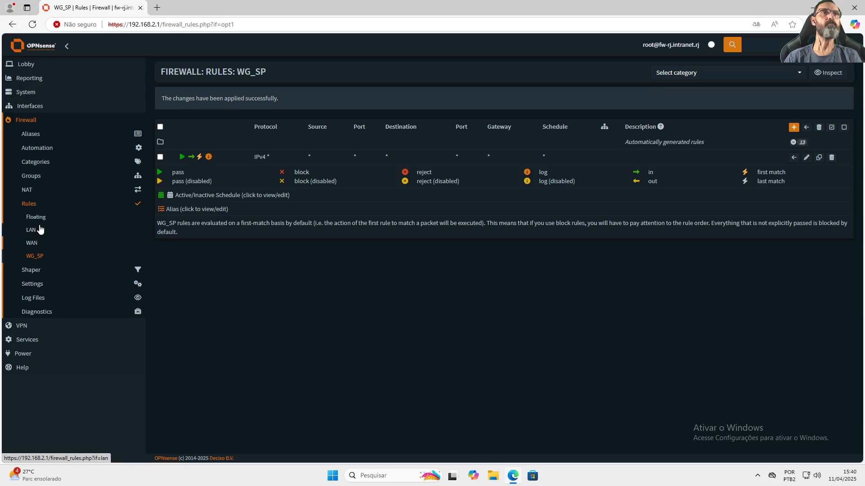
Enable WireGuard on fw-rj from its instances page and apply the setting.
left_click(26, 331)
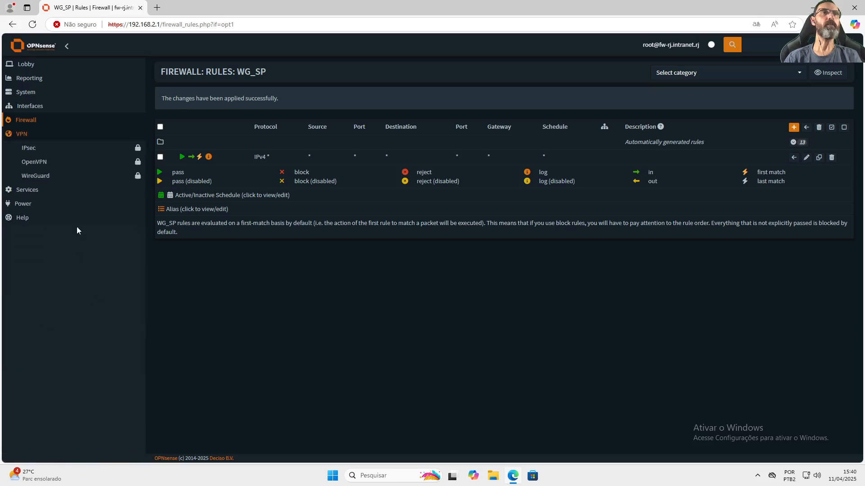
left_click(43, 176)
left_click(47, 189)
left_click(334, 231)
left_click(179, 266)
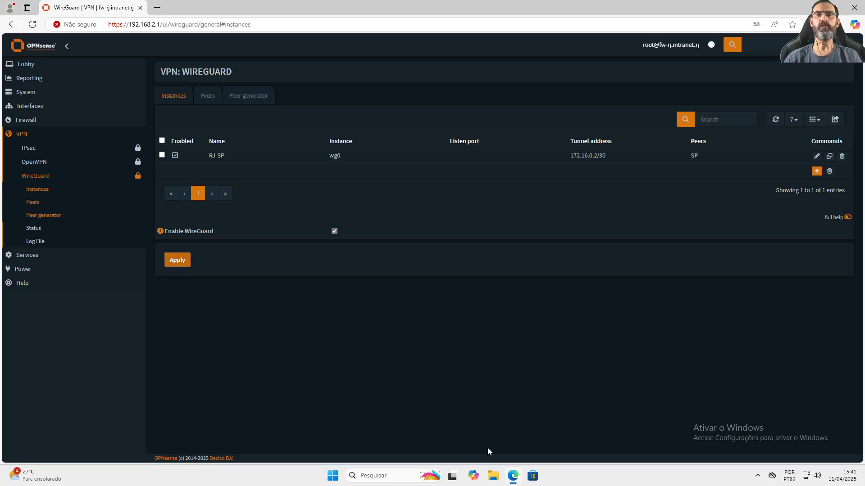
Open a Windows command prompt and ping 192.168.1.100 to test the tunnel, stopping the ping early.
right_click(332, 476)
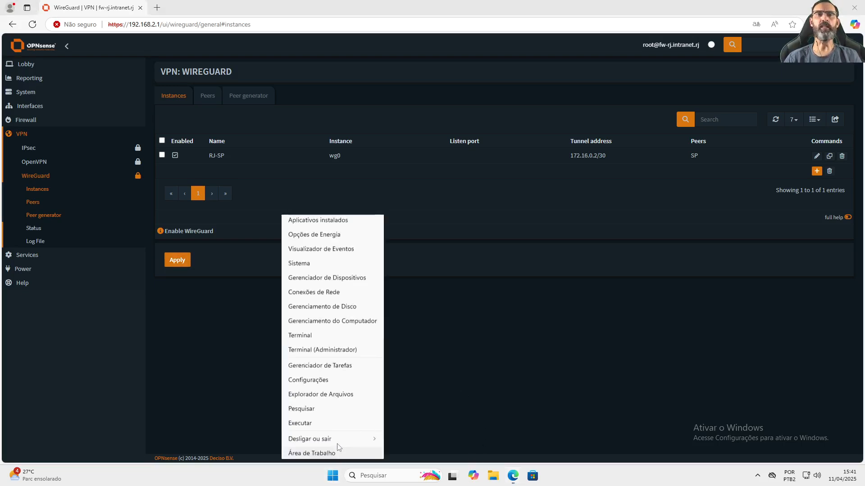
left_click(328, 421)
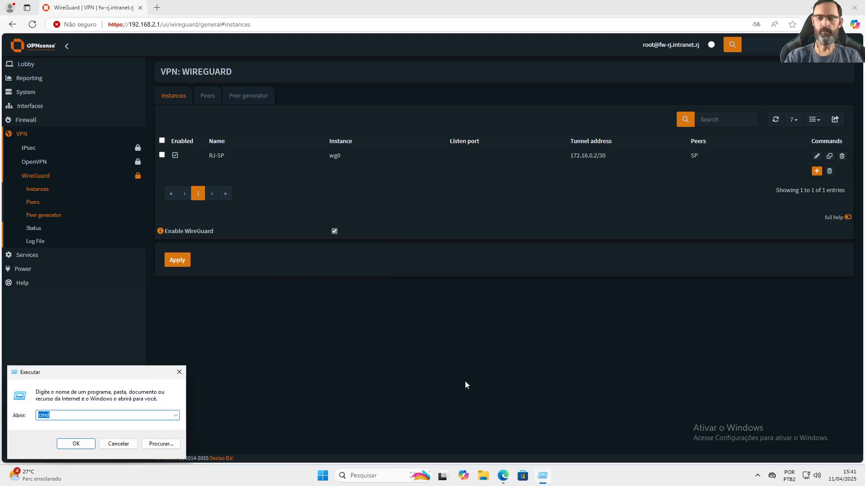
key("Return")
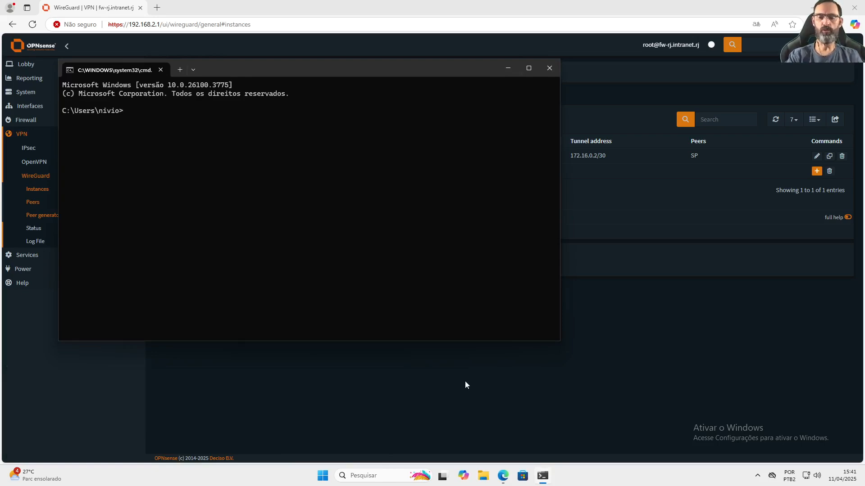
type("PING")
key("BackSpace")
key("BackSpace")
key("BackSpace")
key("BackSpace")
key("BackSpace")
type("ping ")
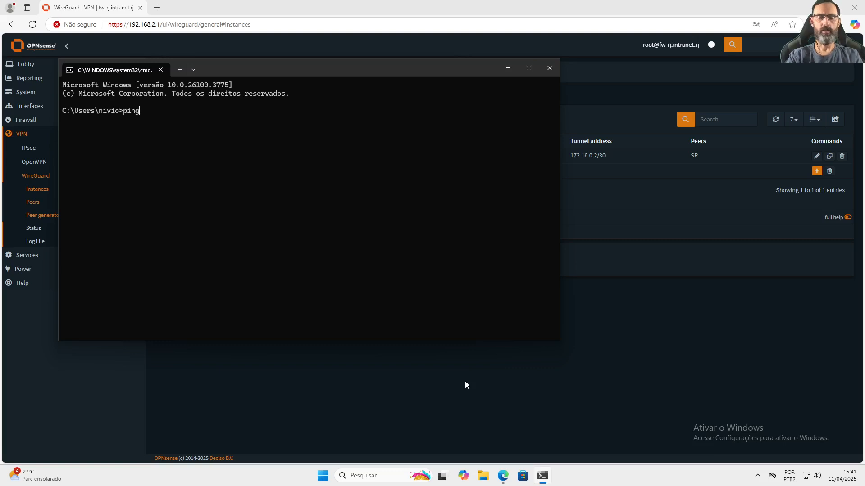
type("192.168.")
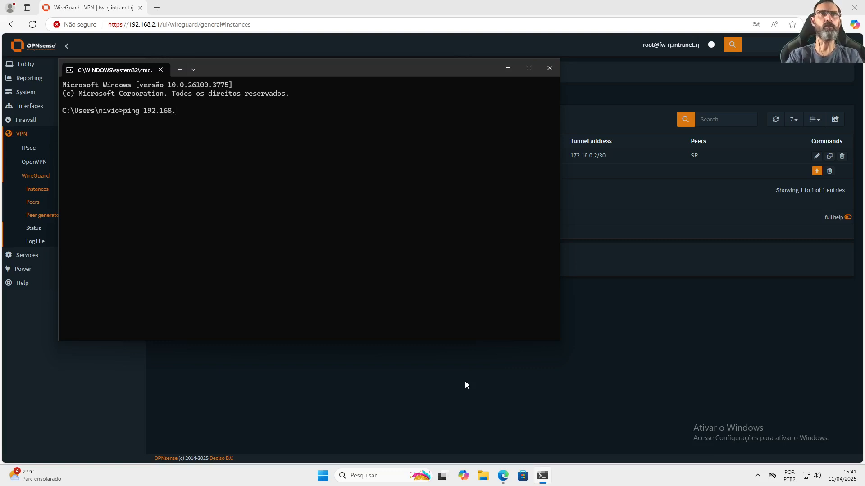
type("1.100")
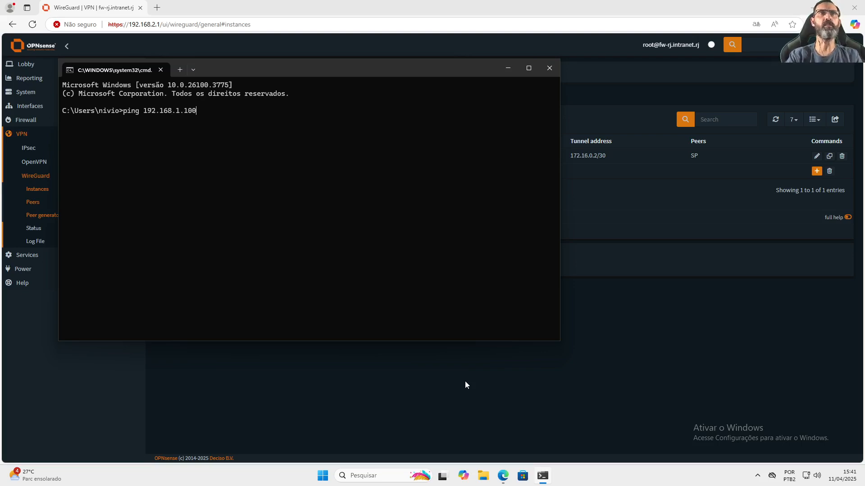
key("Return")
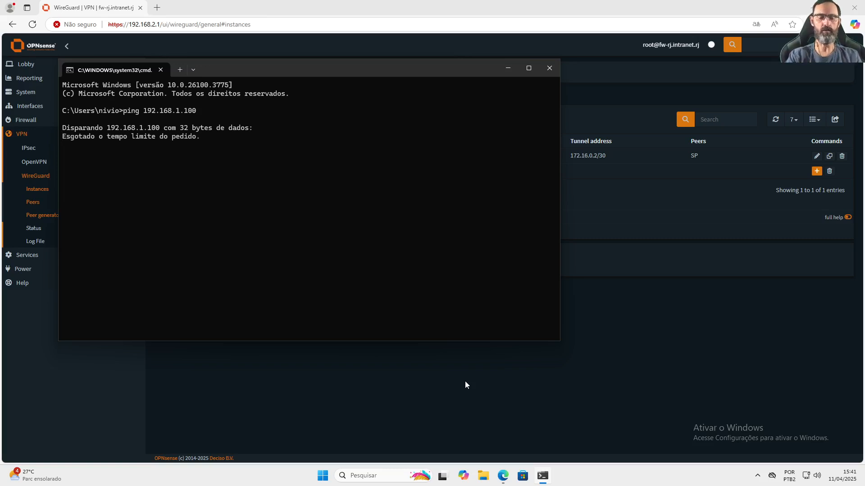
key("ctrl+c")
key("Return")
key("Return")
List the full IP configuration with ipconfig /all and highlight the machine's IPv4 address.
type("ipcnf")
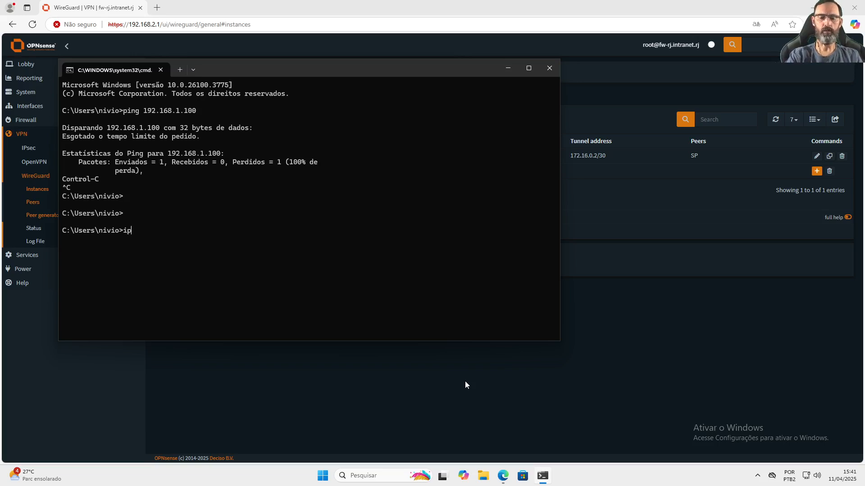
key("BackSpace")
key("BackSpace")
type("onfig /all")
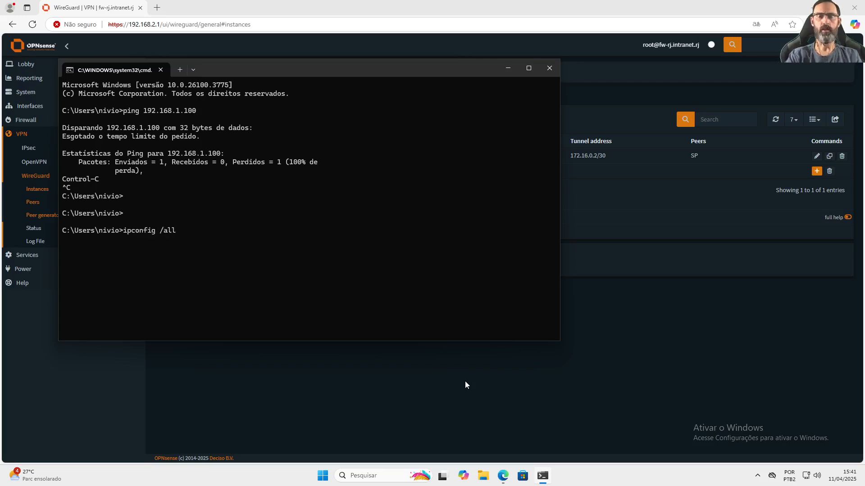
key("Return")
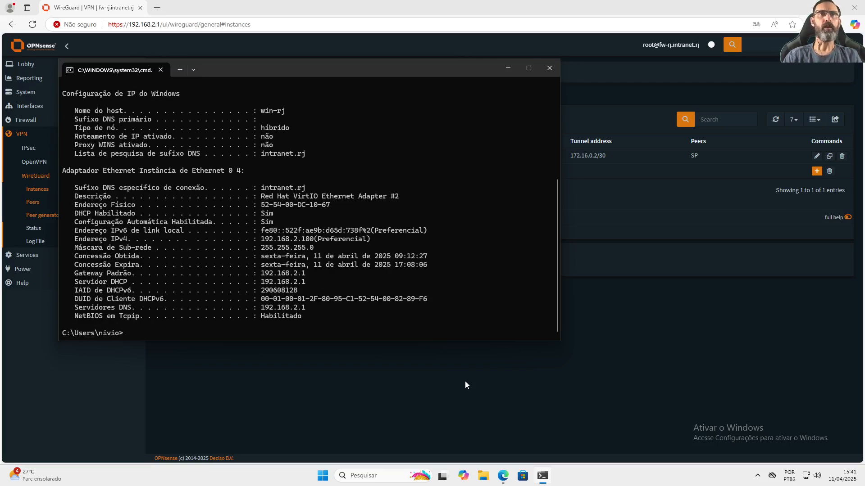
left_click_drag(262, 240, 318, 240)
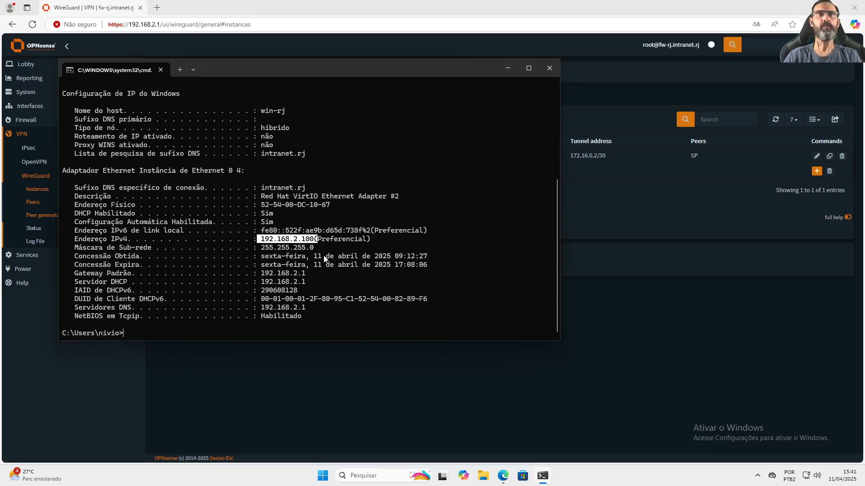
Ping 192.168.1.100 again, interrupt it, clear the command prompt with cls and minimize the window.
left_click(323, 258)
type("ping 192.168.1.100")
key("Return")
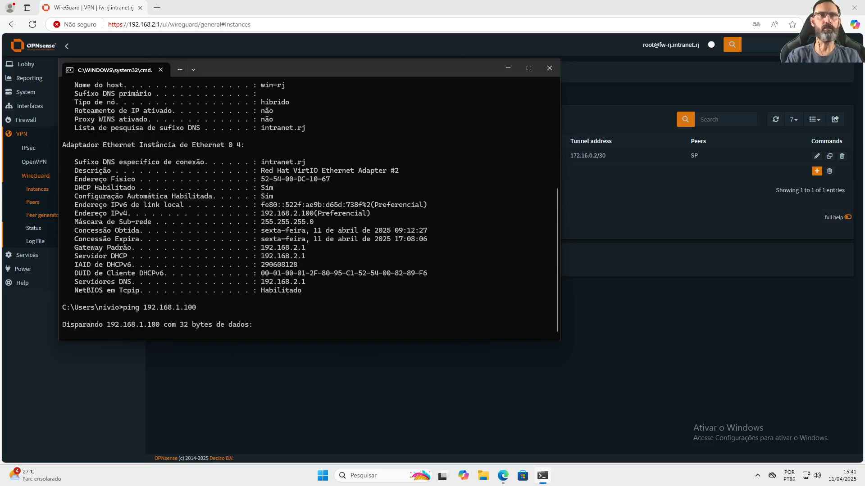
key("ctrl+c")
key("Return")
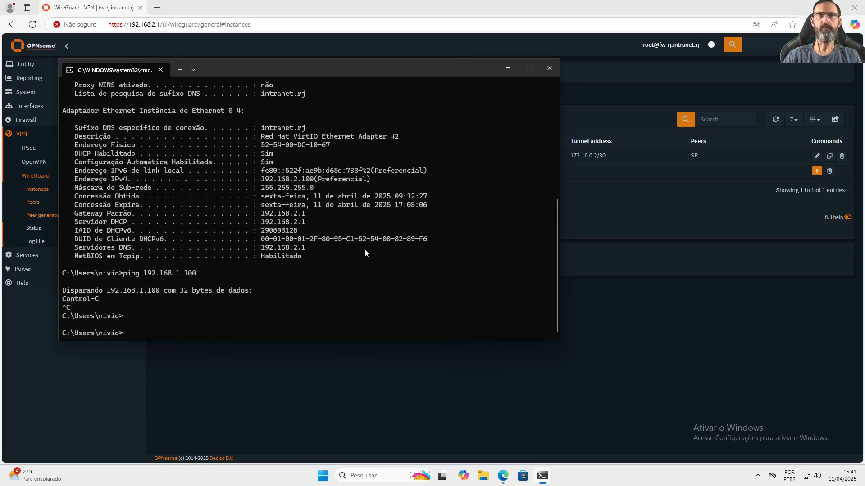
type("cls")
key("Return")
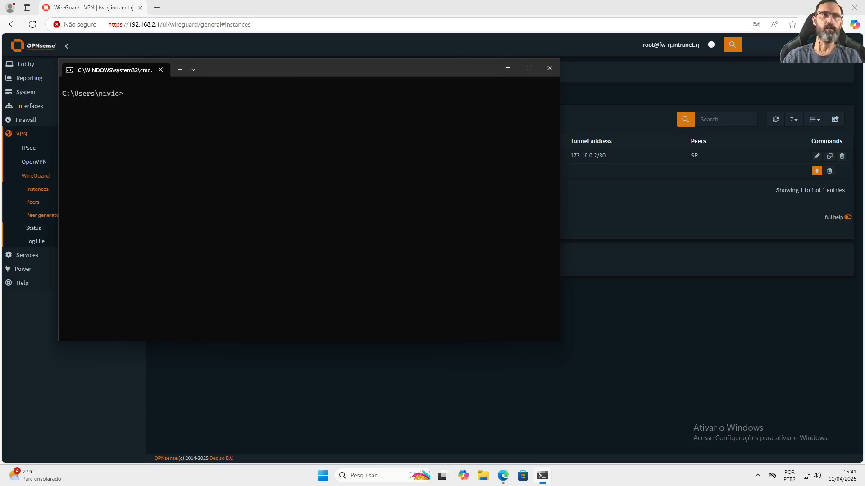
left_click(506, 68)
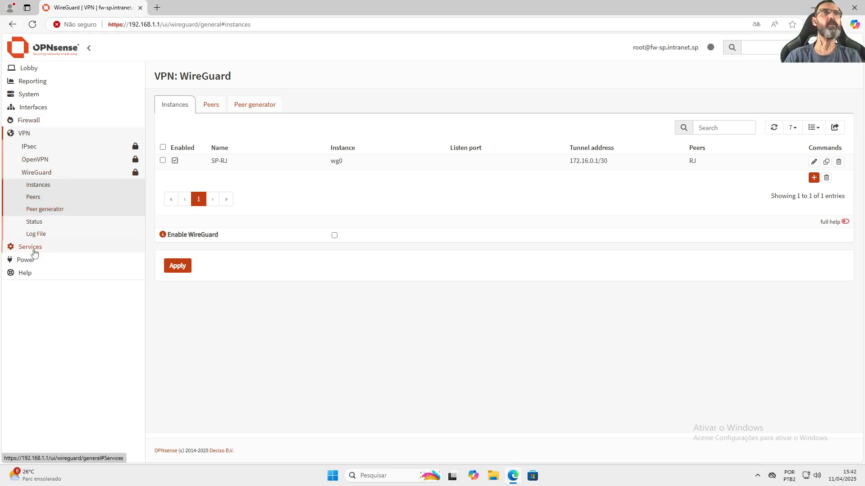
Try to assign the device wg0 (WireGuard - SP-RJ) on fw-sp as an interface described WG_RJ.
left_click(34, 107)
left_click(49, 150)
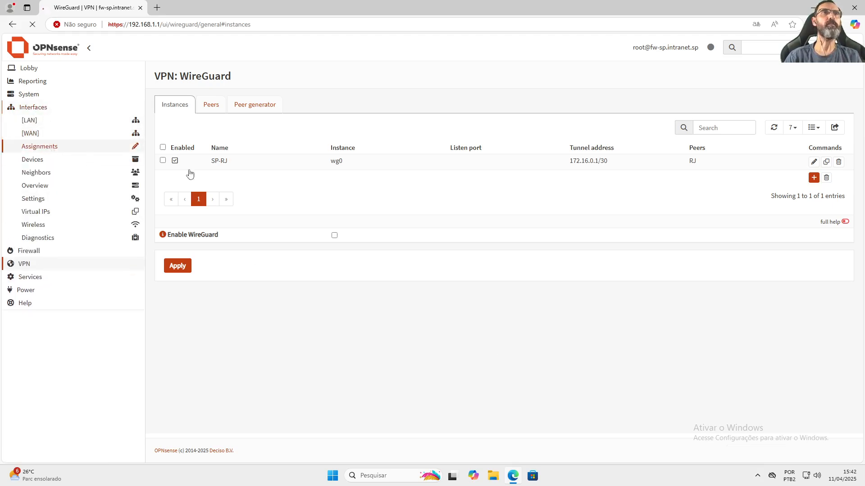
left_click(347, 220)
type("WG_RJ")
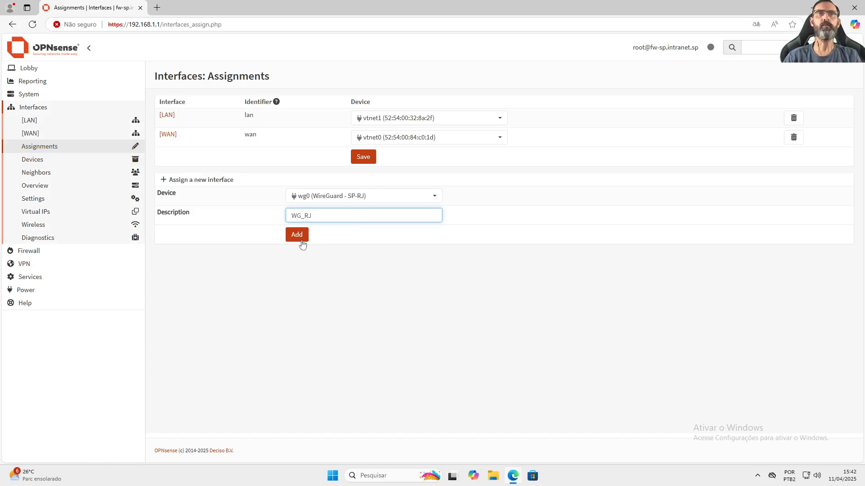
left_click(299, 236)
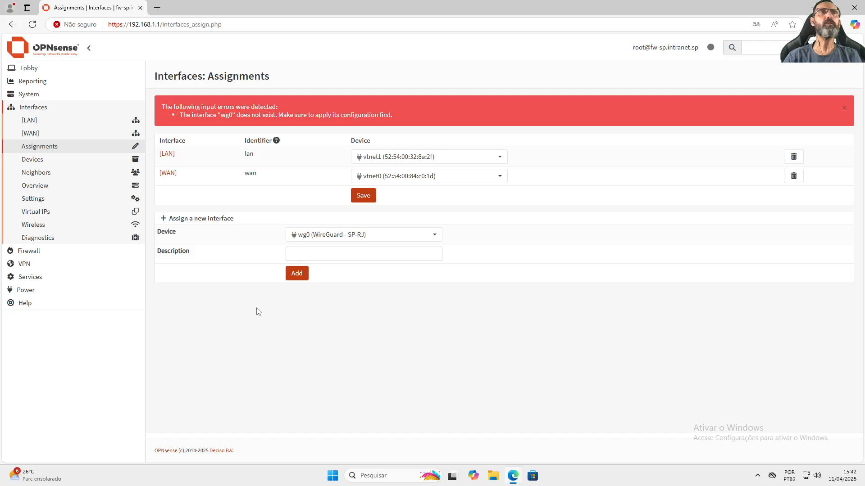
Reload the fw-sp interface assignments and add wg0 (WireGuard - SP-RJ) as a new interface with the description WG_RJ.
left_click(46, 146)
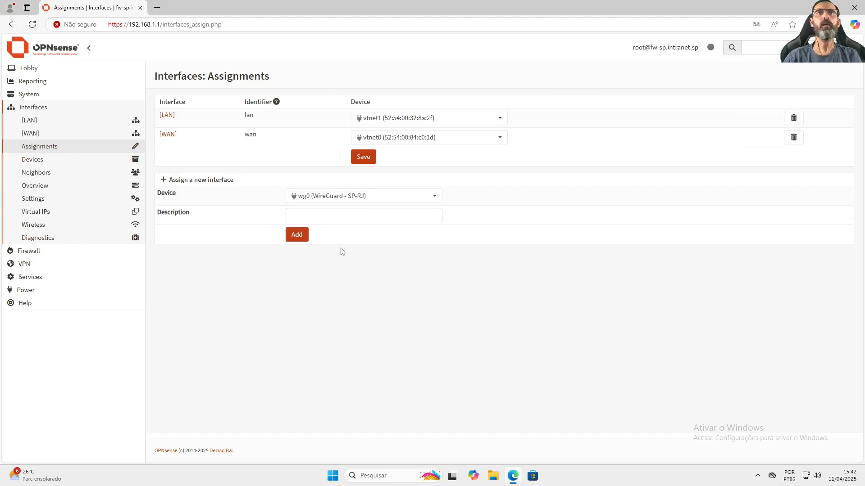
left_click(334, 213)
type("W")
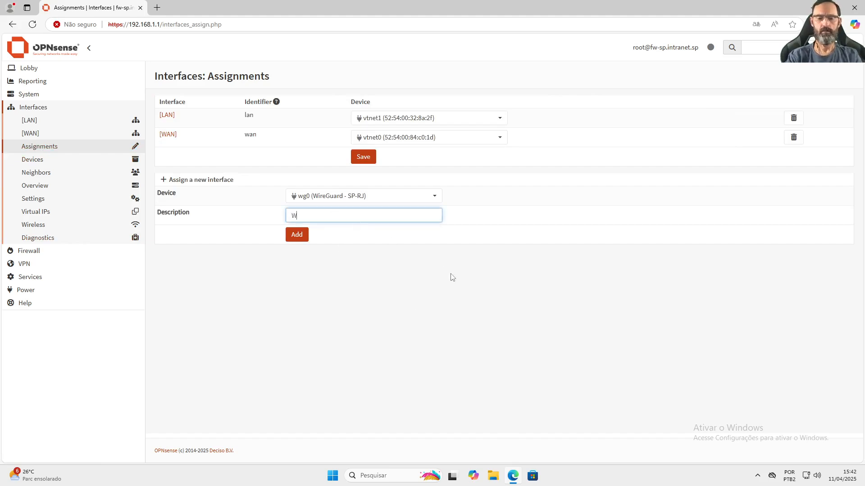
type("G_RJ")
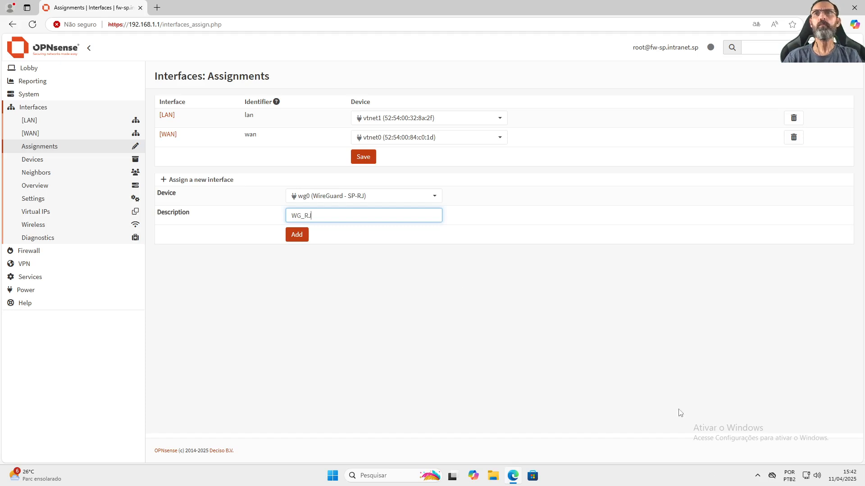
left_click(302, 237)
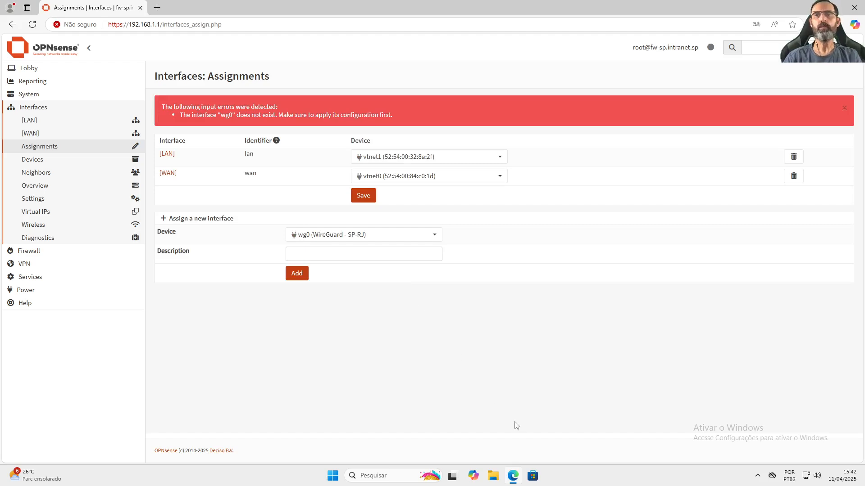
mouse_move(513, 475)
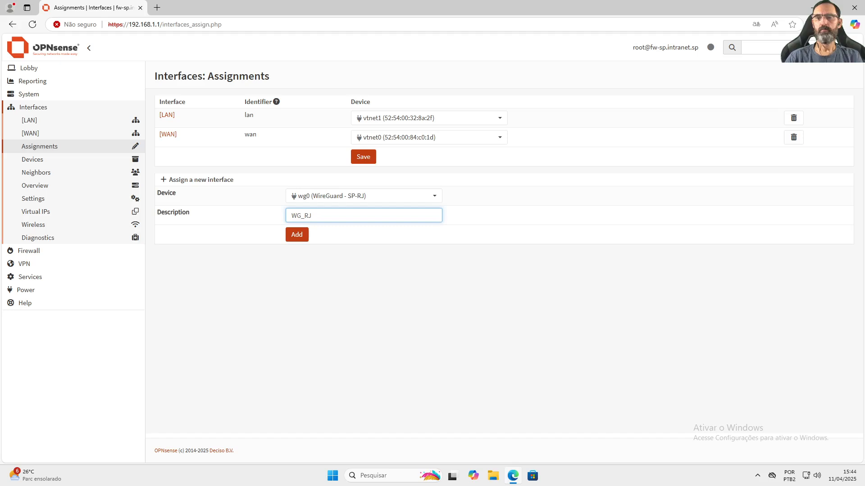
left_click(301, 239)
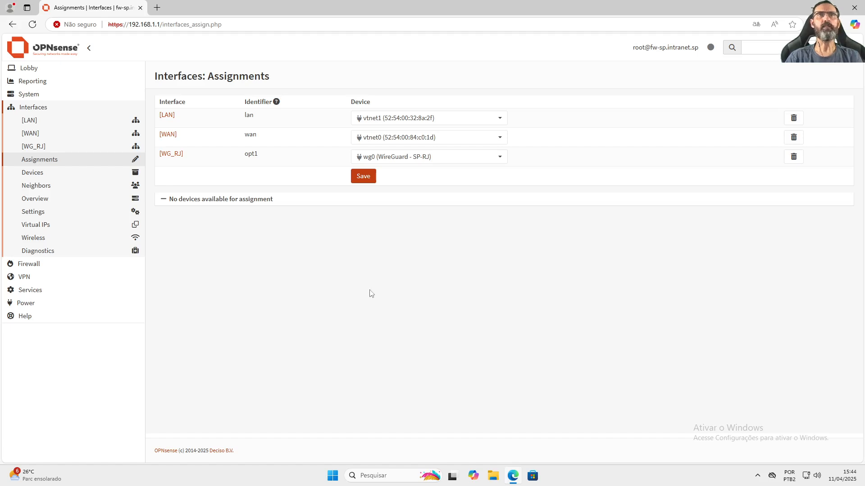
Enable the WG_RJ interface, prevent its removal, and save its configuration.
left_click(34, 146)
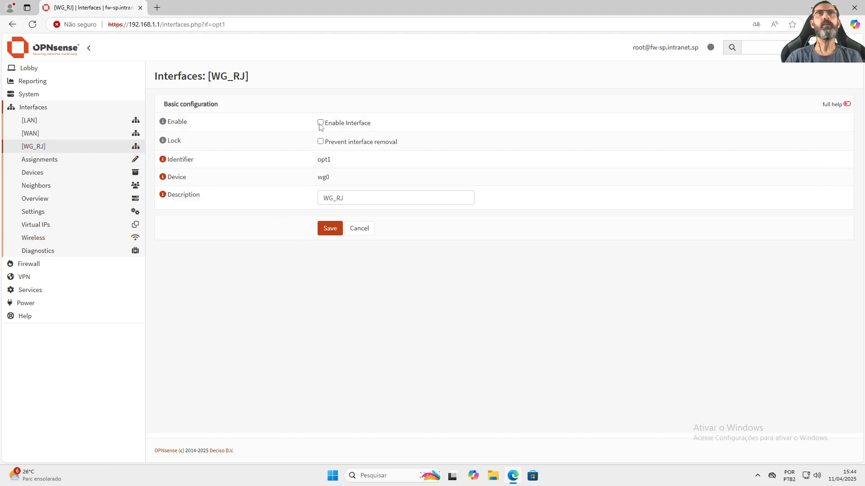
left_click(319, 122)
left_click(319, 142)
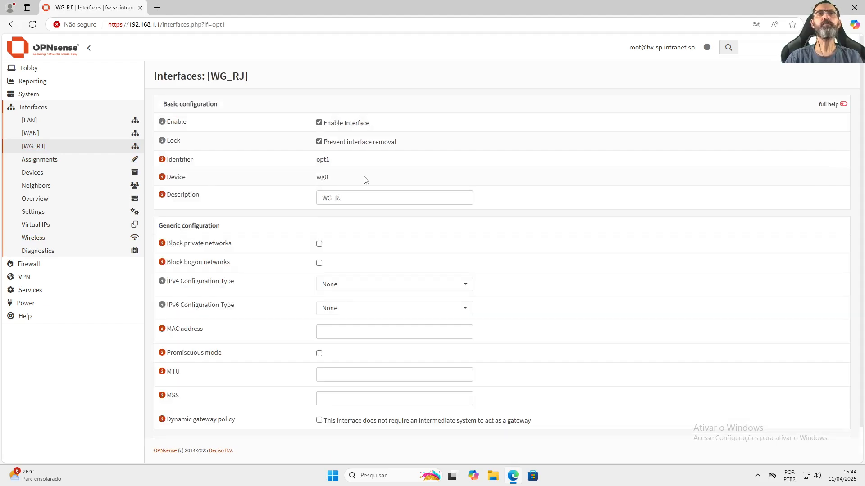
scroll(359, 246, "down", 2)
left_click(329, 411)
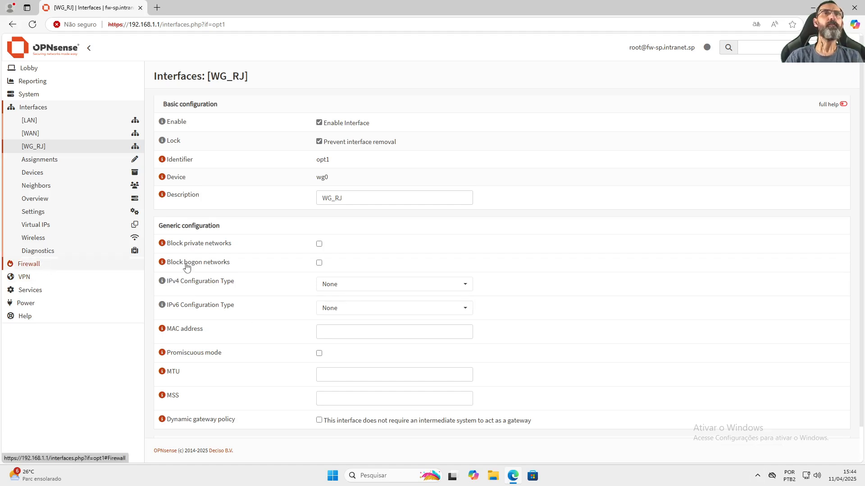
scroll(301, 240, "down", 1)
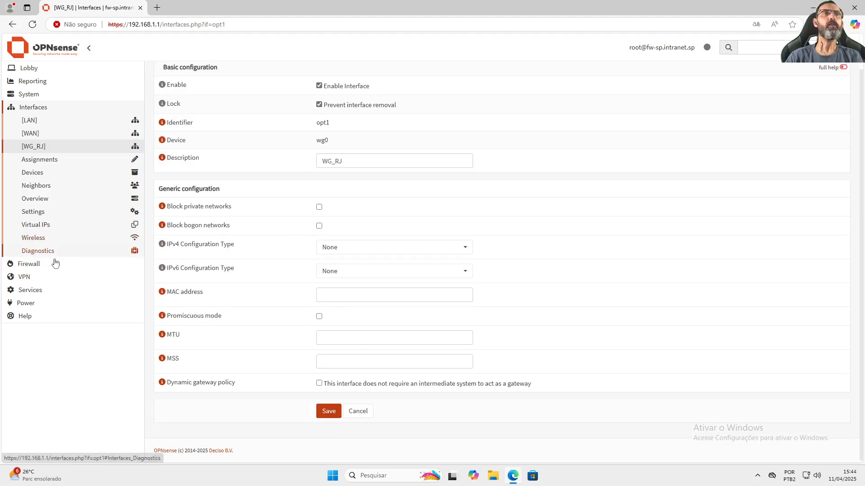
Add a firewall rule on WG_RJ passing any IPv4 traffic with packet logging turned on, and apply it.
left_click(33, 265)
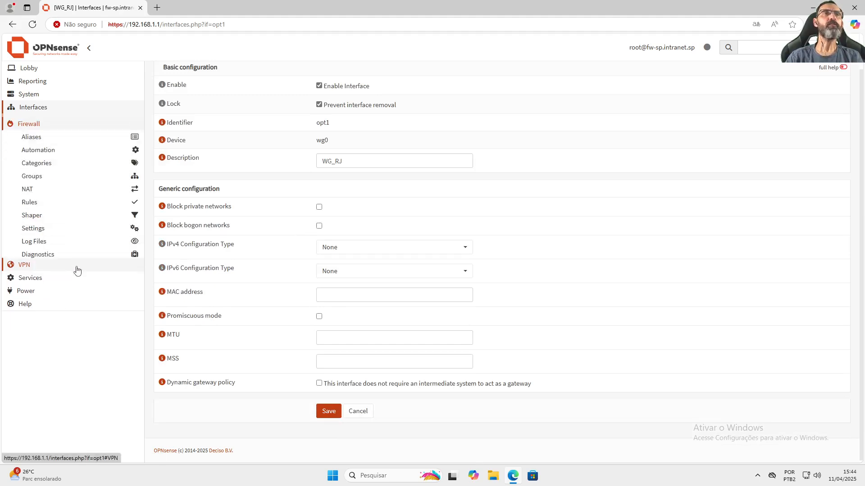
left_click(42, 199)
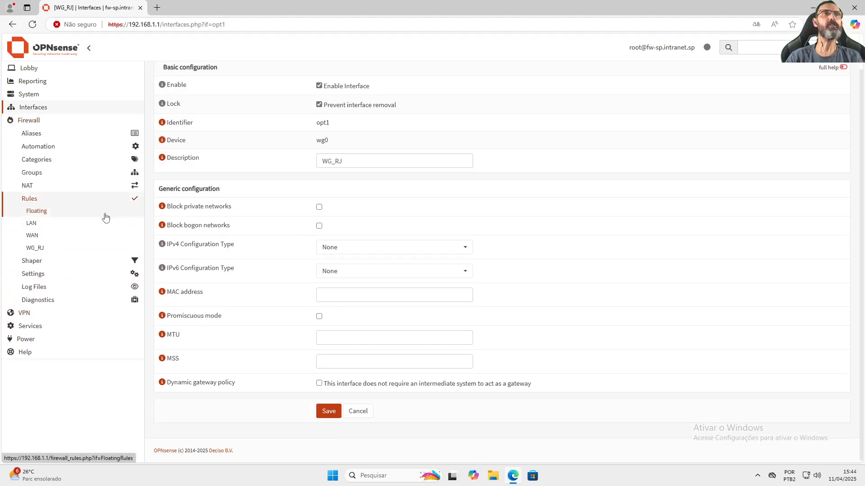
left_click(52, 248)
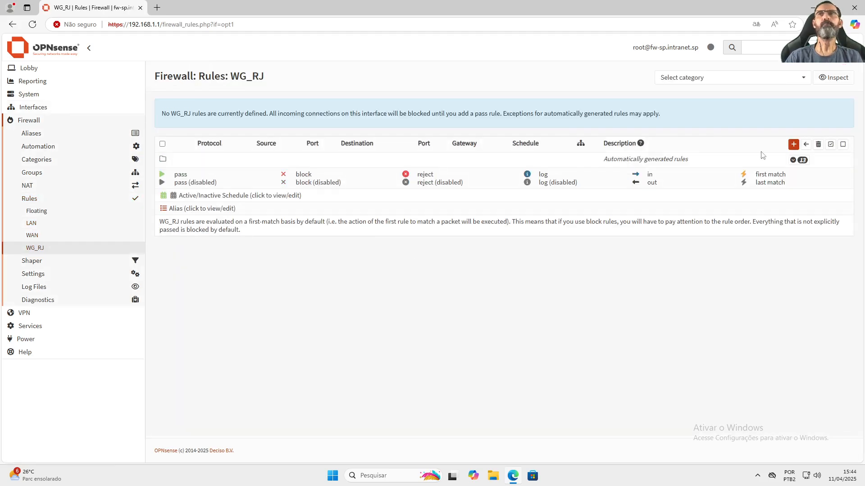
left_click(793, 146)
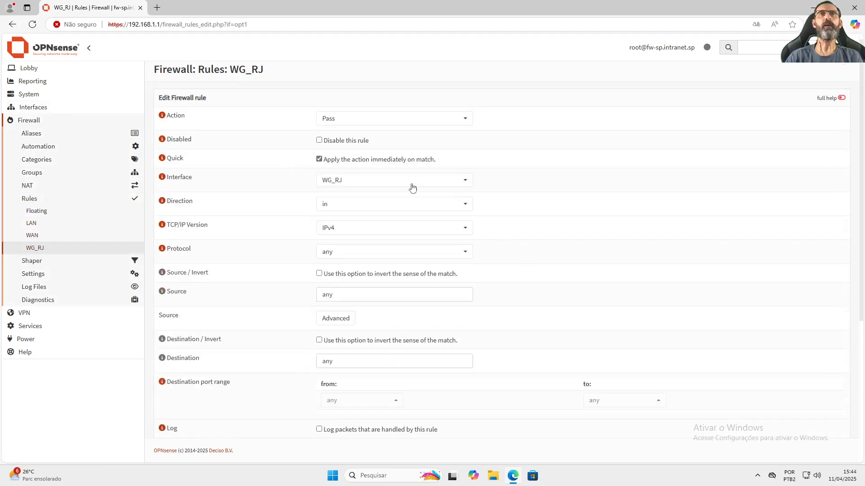
scroll(533, 236, "down", 5)
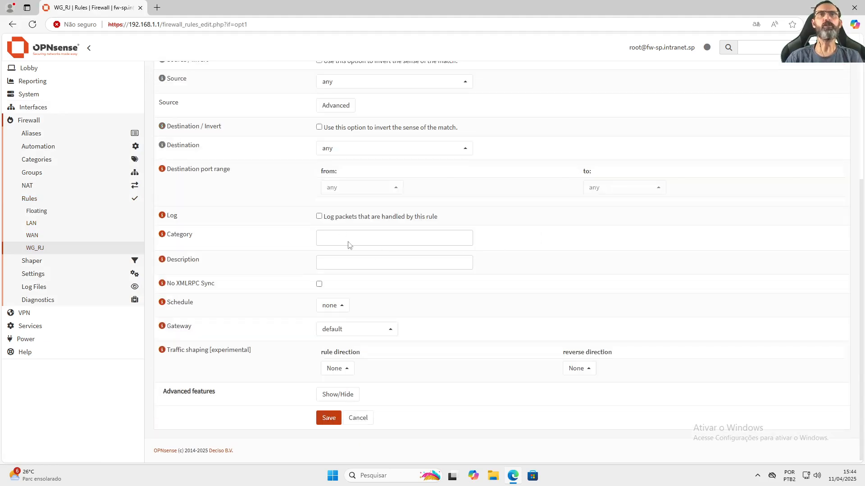
left_click(319, 216)
left_click(328, 418)
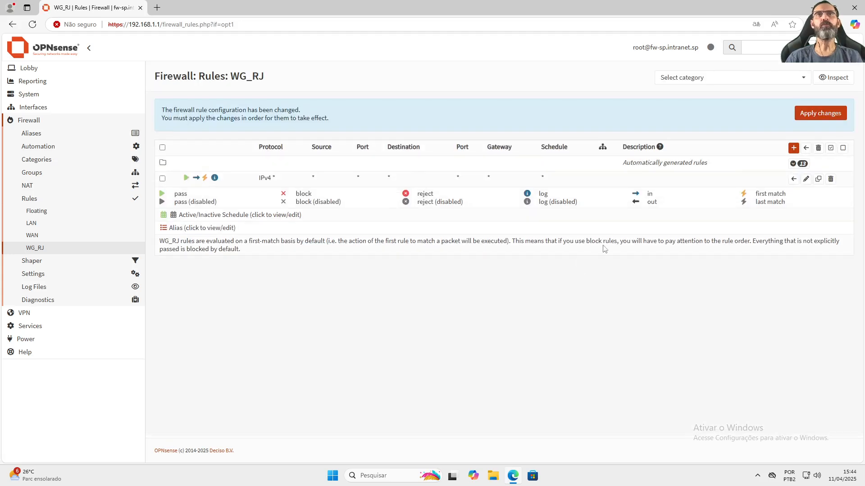
left_click(820, 116)
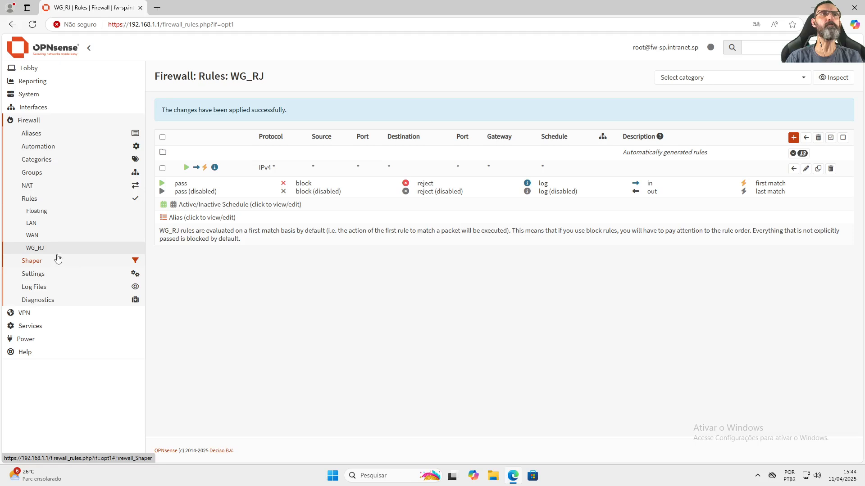
Create a new pass rule for inbound IPv4 traffic on the WAN interface of fw-sp with UDP as its protocol.
left_click(33, 234)
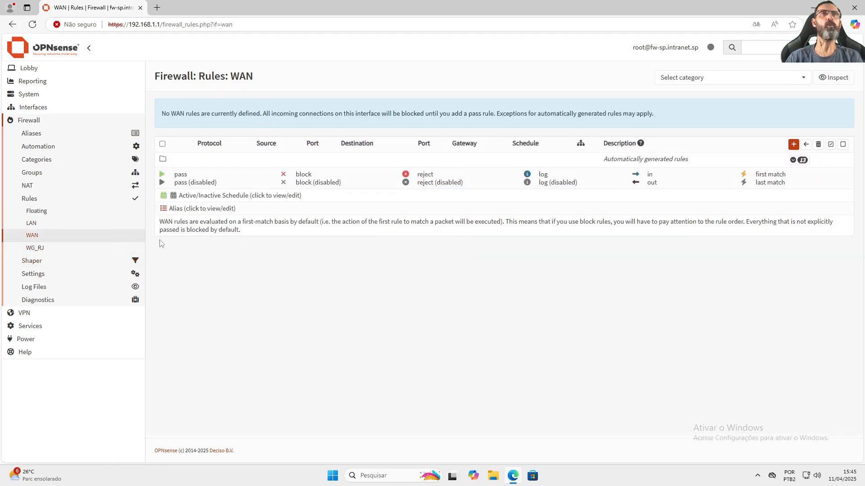
left_click(794, 144)
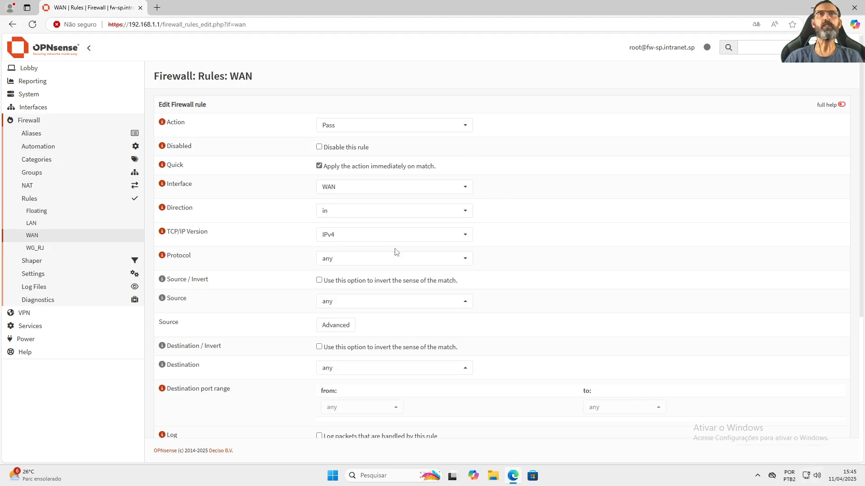
left_click(466, 261)
left_click(366, 225)
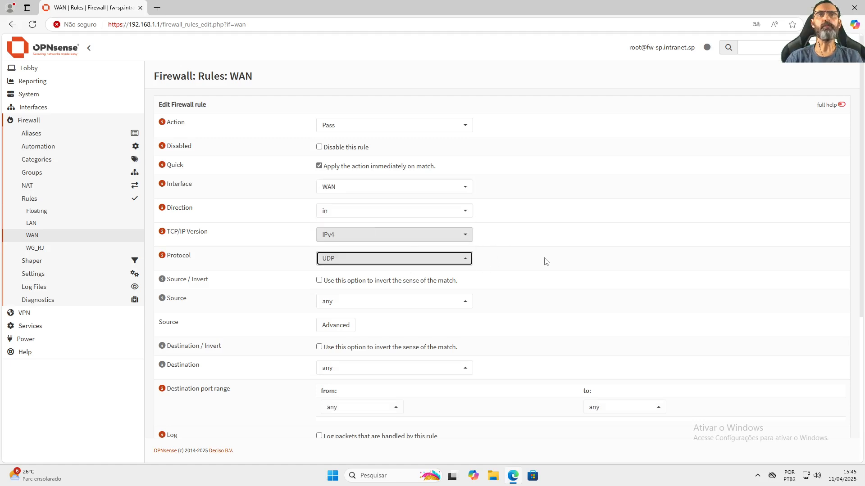
Set the WAN rule's destination to WAN address.
scroll(546, 261, "down", 1)
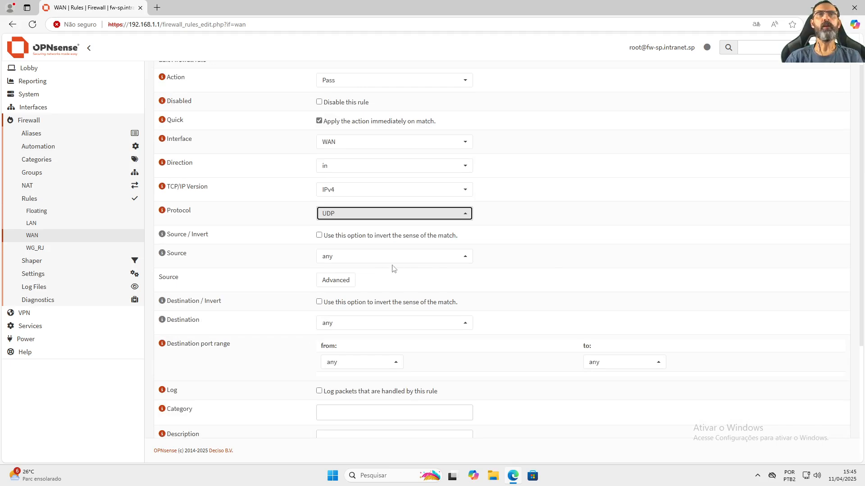
scroll(400, 289, "down", 1)
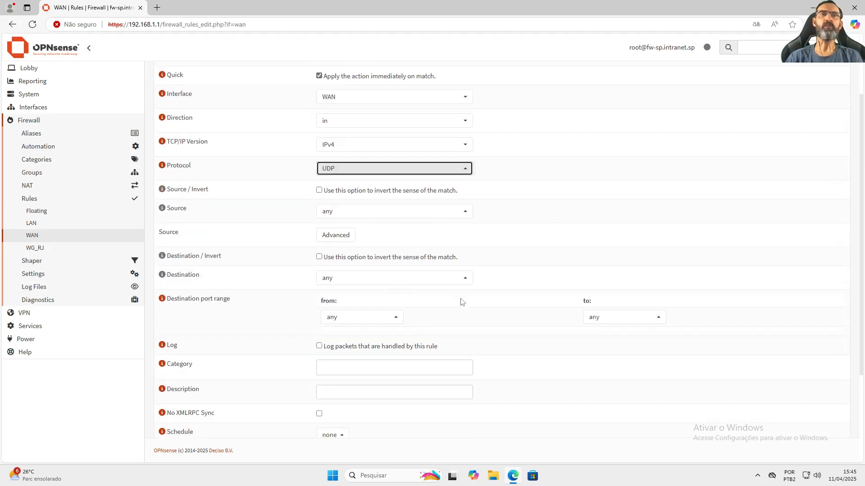
left_click(458, 283)
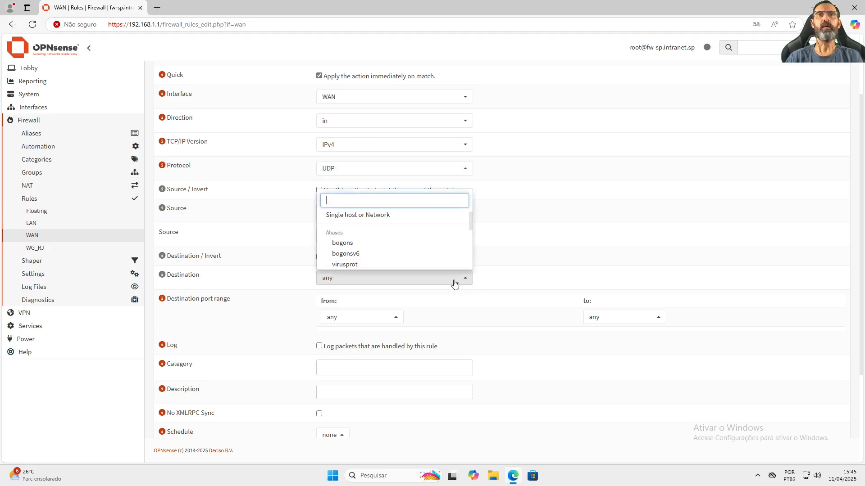
scroll(407, 251, "down", 3)
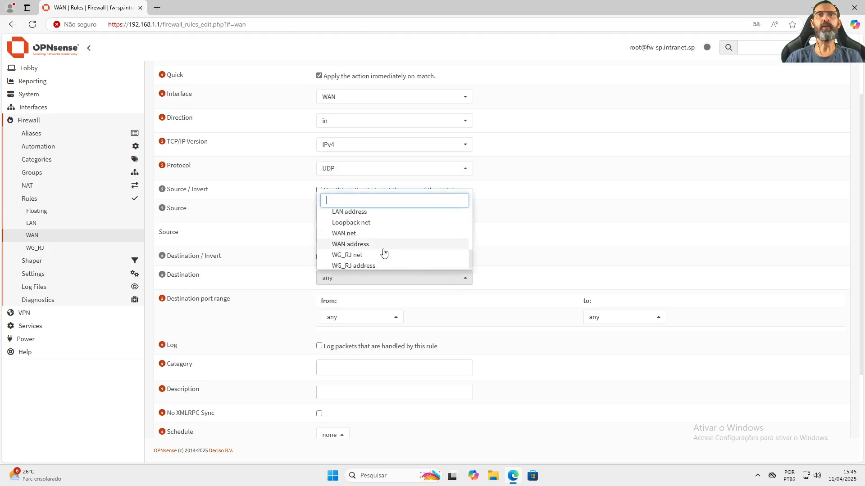
key("Escape")
left_click(456, 282)
scroll(396, 255, "down", 5)
left_click(390, 250)
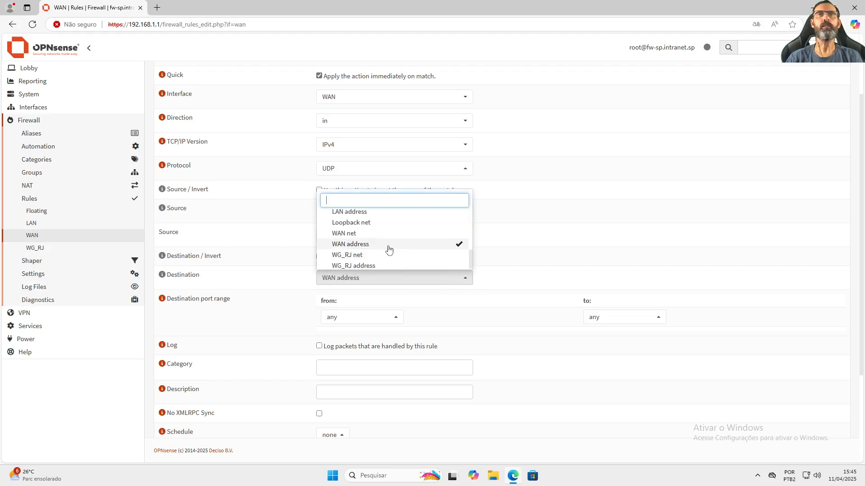
double_click(549, 271)
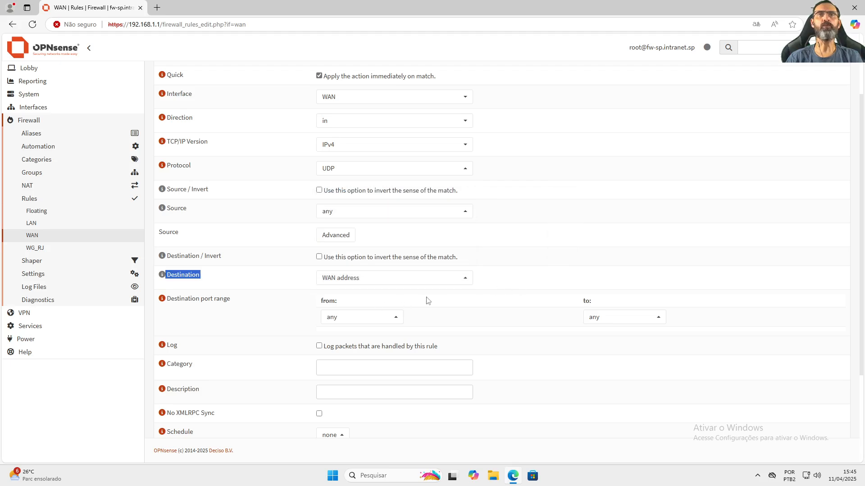
Set the WAN rule's destination port range to the custom port 51820 for both start and end.
left_click(337, 319)
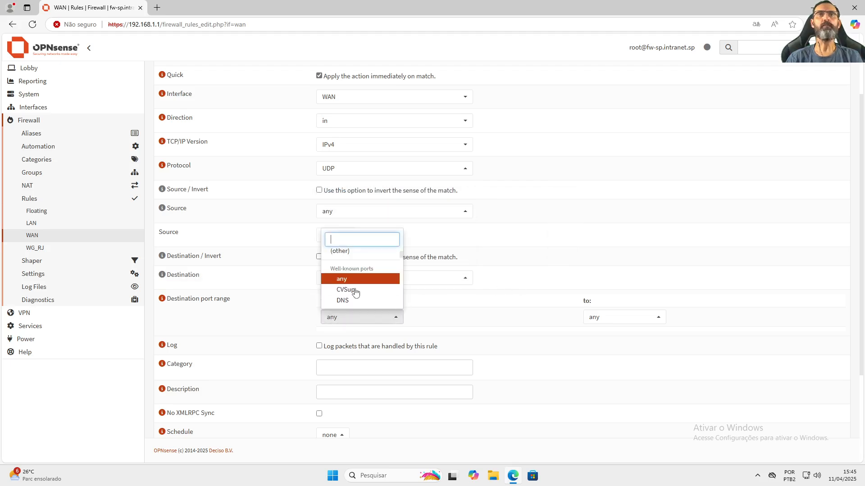
left_click(356, 251)
left_click(374, 338)
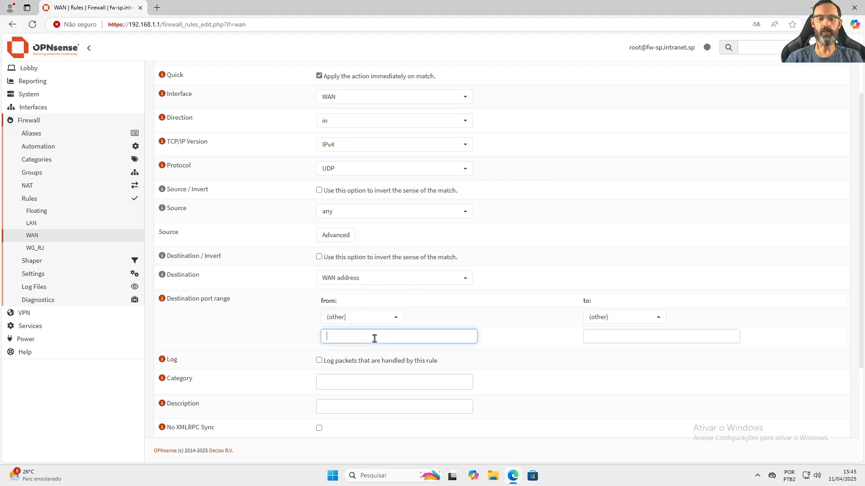
key("Tab")
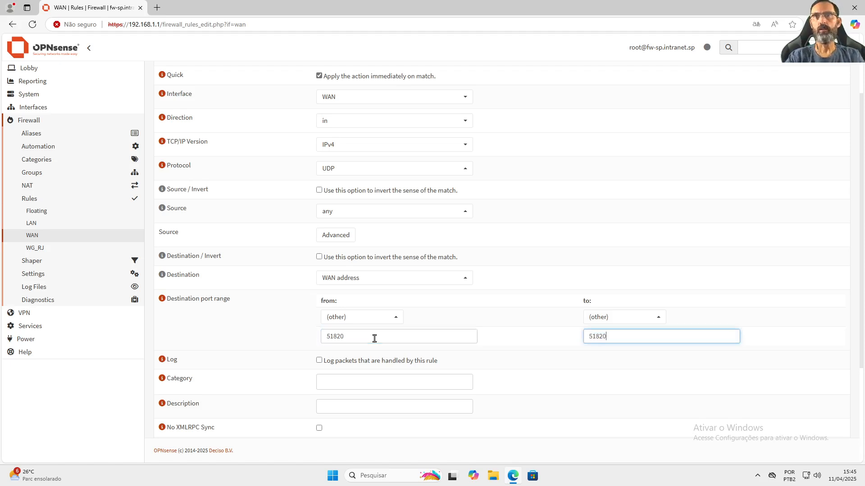
Turn on packet logging for the WAN rule, save it and apply the firewall changes.
left_click(319, 361)
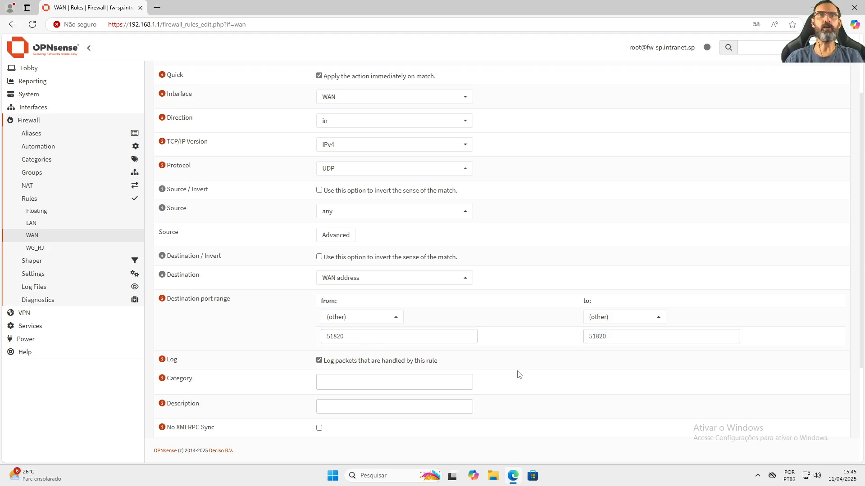
scroll(516, 371, "down", 1)
scroll(515, 370, "down", 2)
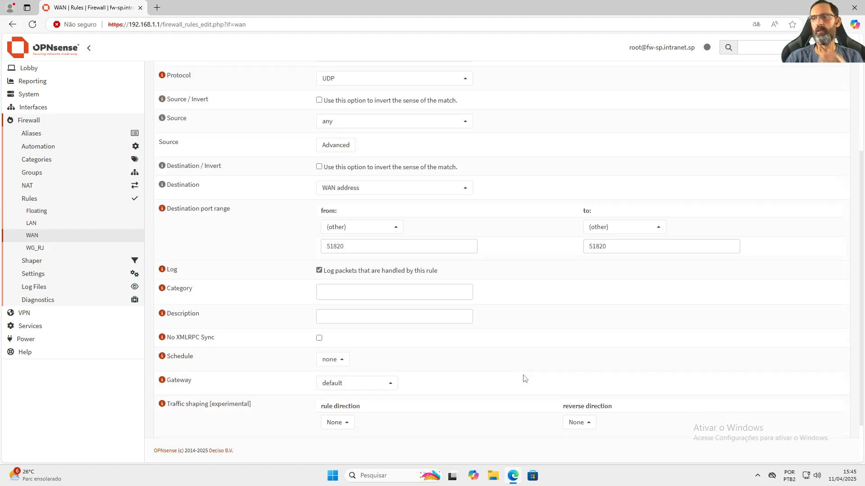
scroll(505, 381, "down", 1)
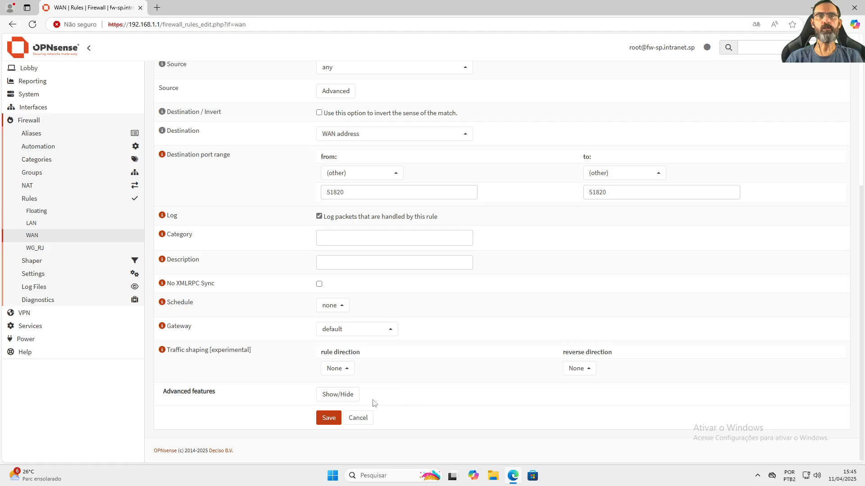
left_click(332, 419)
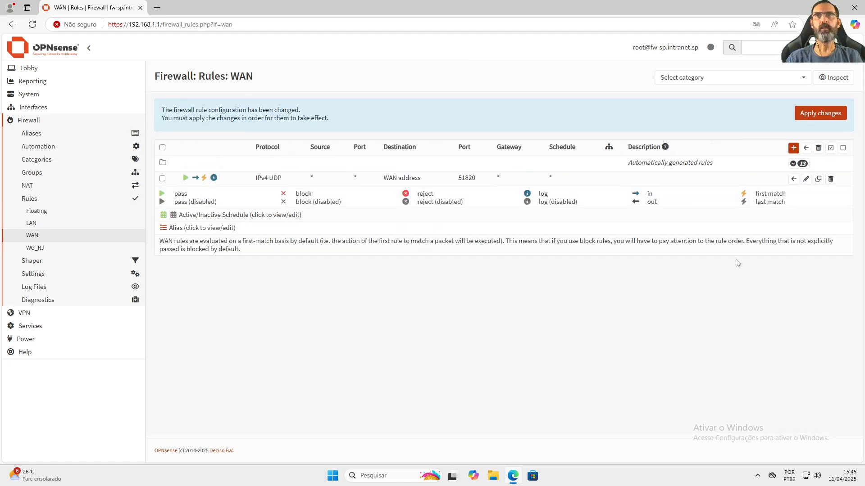
left_click(817, 115)
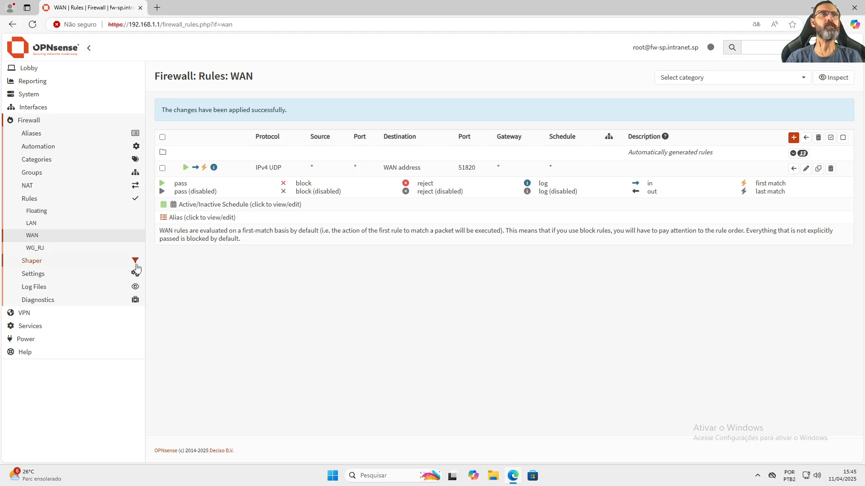
Check the WireGuard status on fw-sp and compare it with the instance settings on fw-rj.
left_click(32, 315)
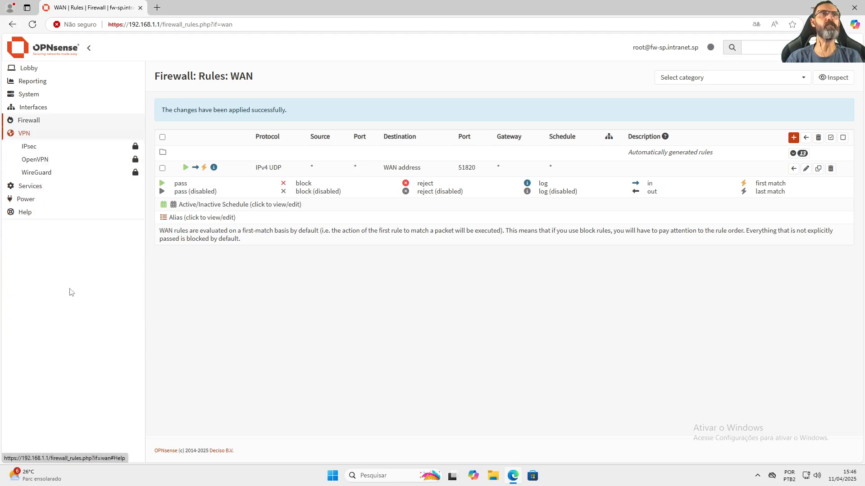
left_click(36, 174)
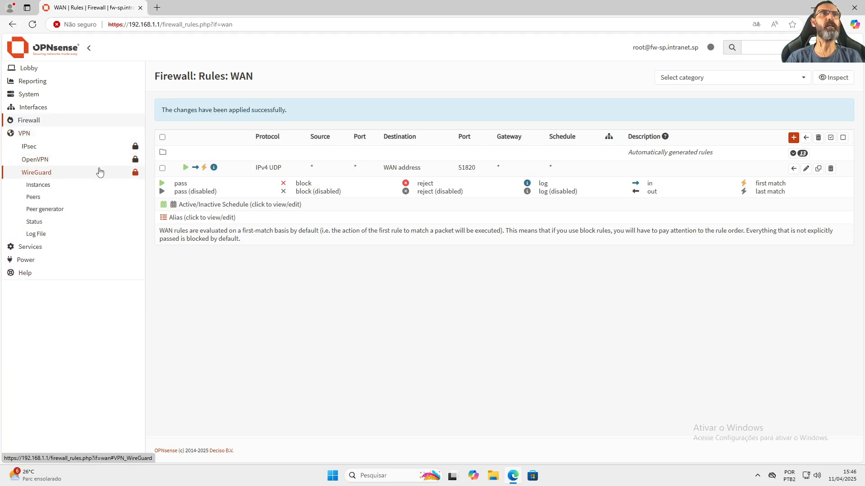
left_click(34, 222)
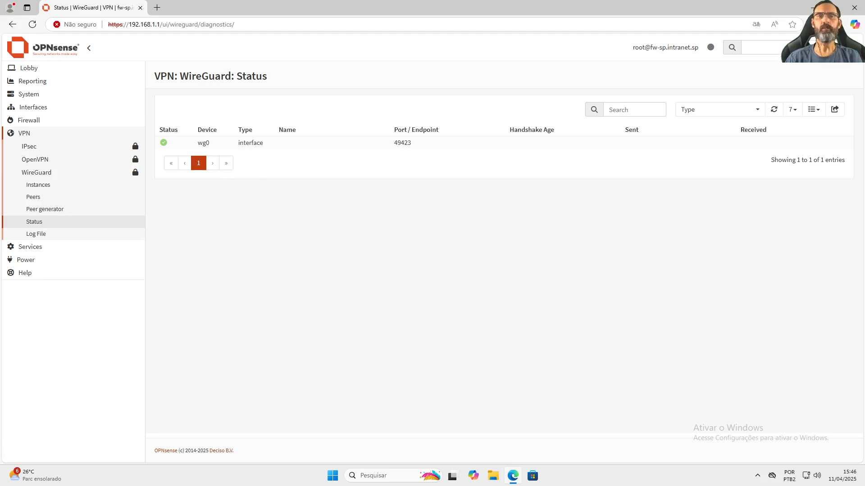
key("alt+Tab")
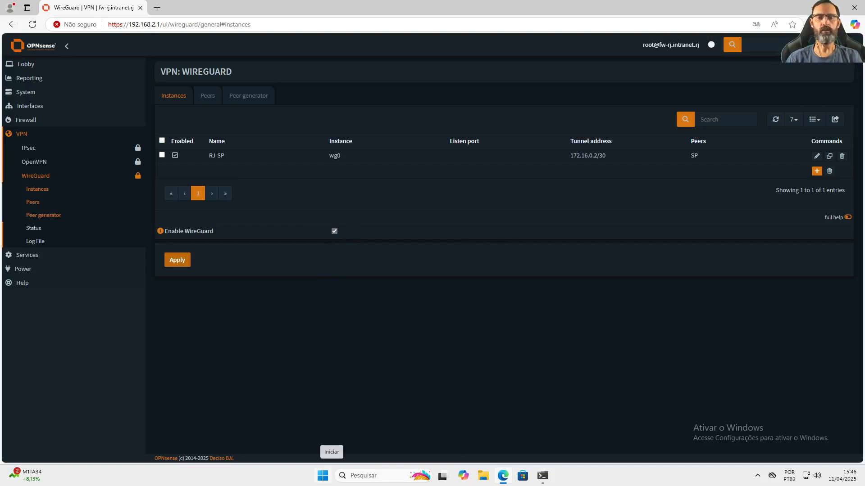
key("alt+Tab")
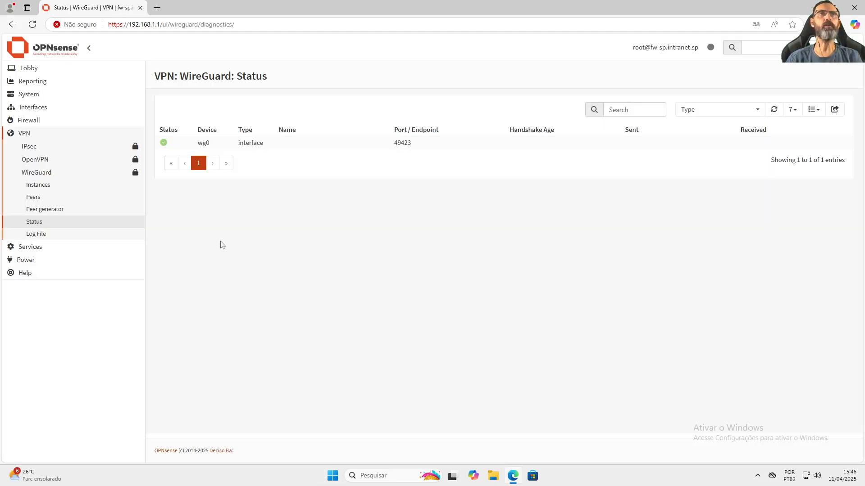
Enable WireGuard on fw-sp from its instances page and apply the configuration.
left_click(38, 185)
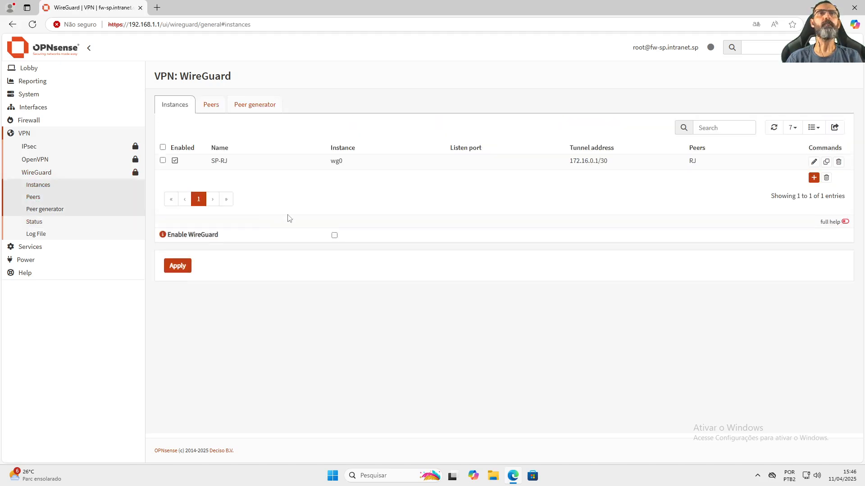
left_click(182, 268)
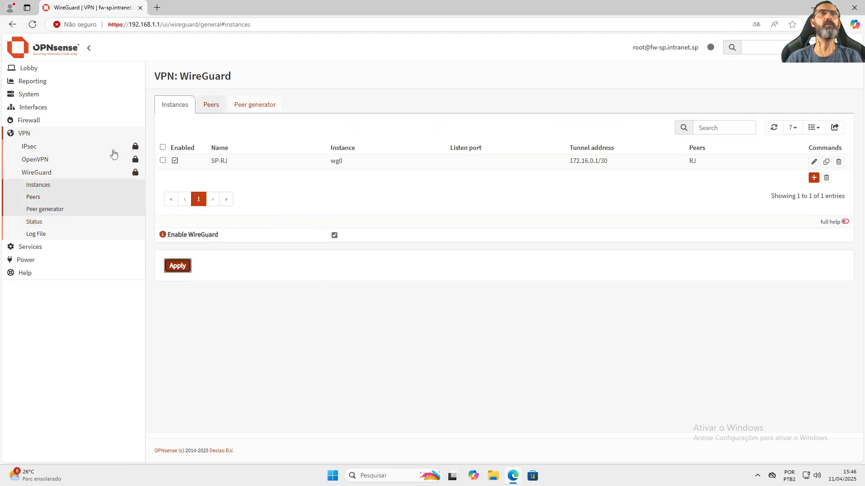
Check the WireGuard status on fw-sp, and examine the SP peer's endpoint settings and the tunnel status on fw-rj.
left_click(35, 221)
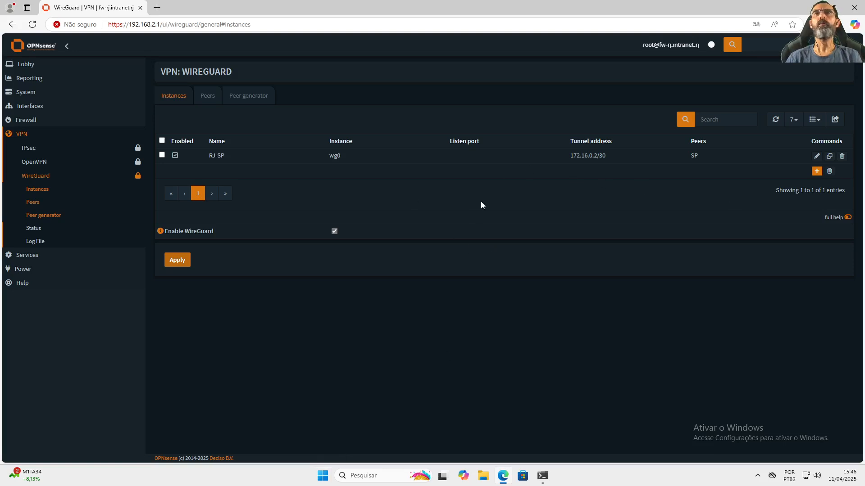
left_click(212, 100)
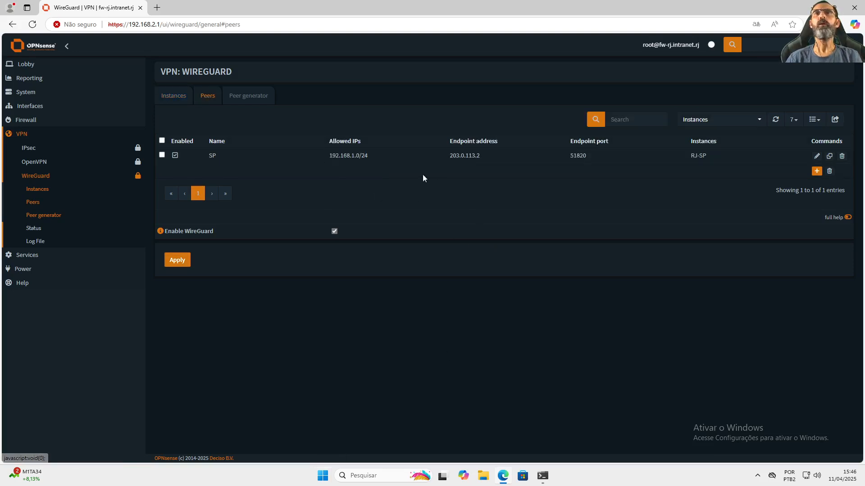
left_click(34, 228)
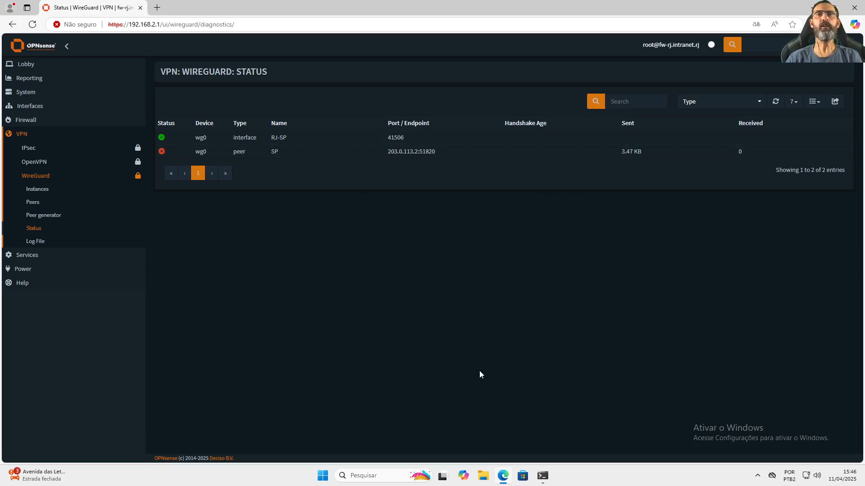
Examine the listen port of the SP-RJ WireGuard instance on fw-sp and close its settings without saving.
mouse_move(503, 476)
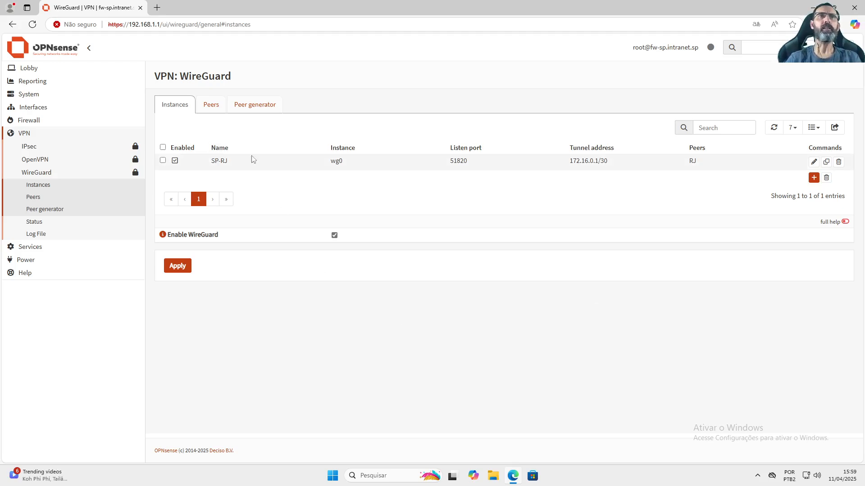
left_click(813, 161)
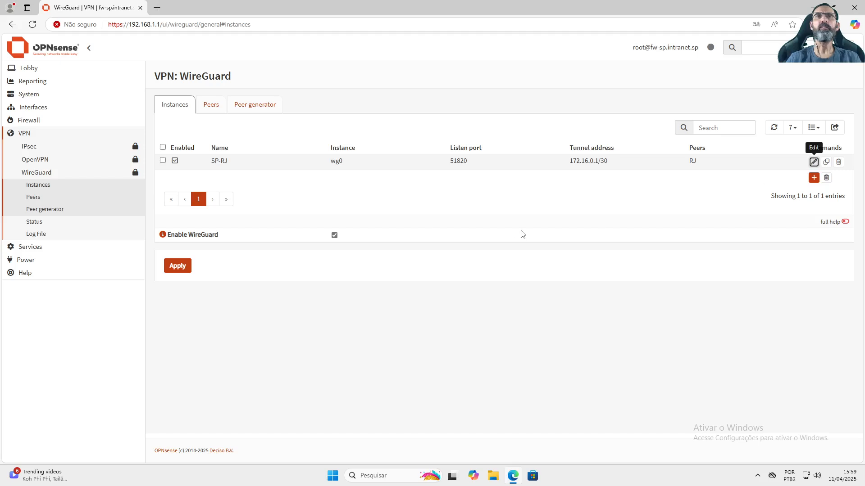
left_click_drag(372, 203, 321, 207)
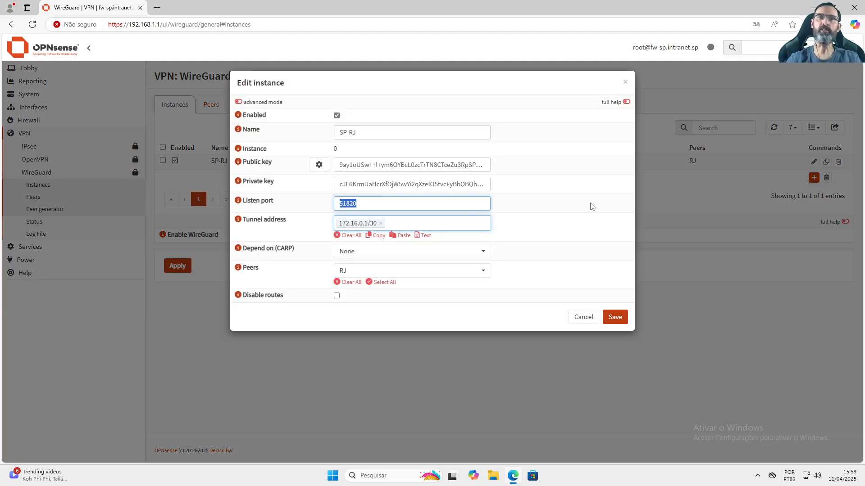
left_click(583, 317)
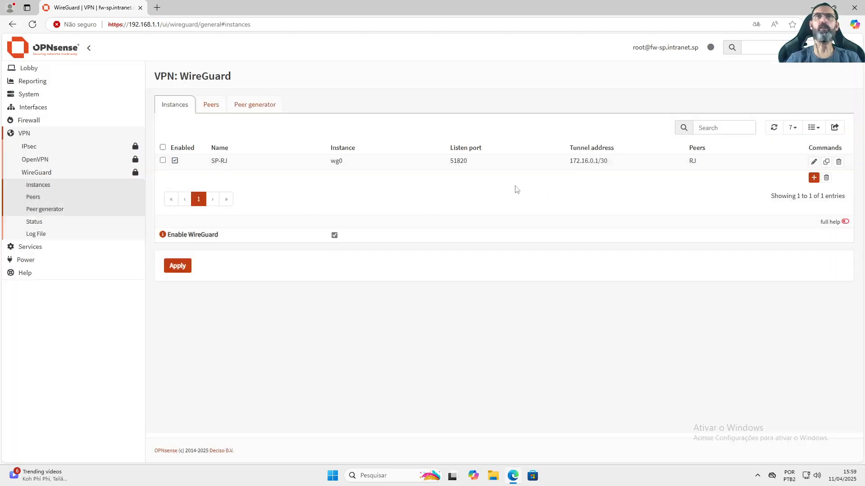
Check the WireGuard tunnel and handshake status on both fw-sp and fw-rj.
left_click(46, 221)
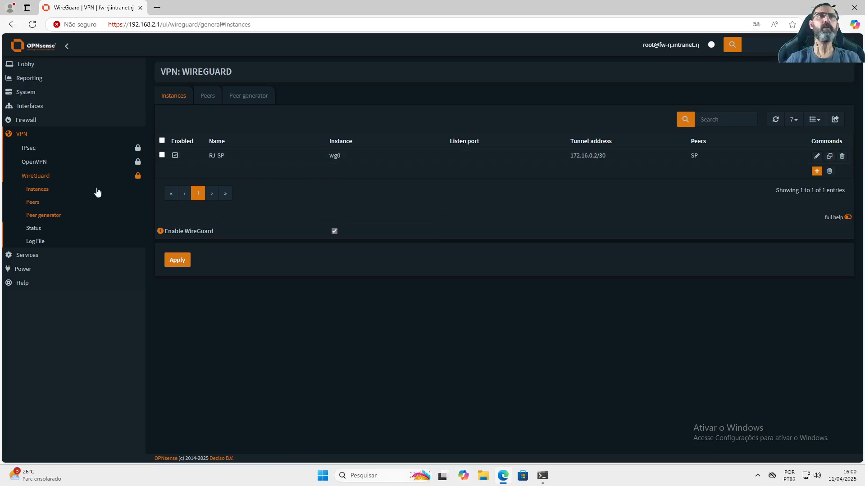
left_click(34, 228)
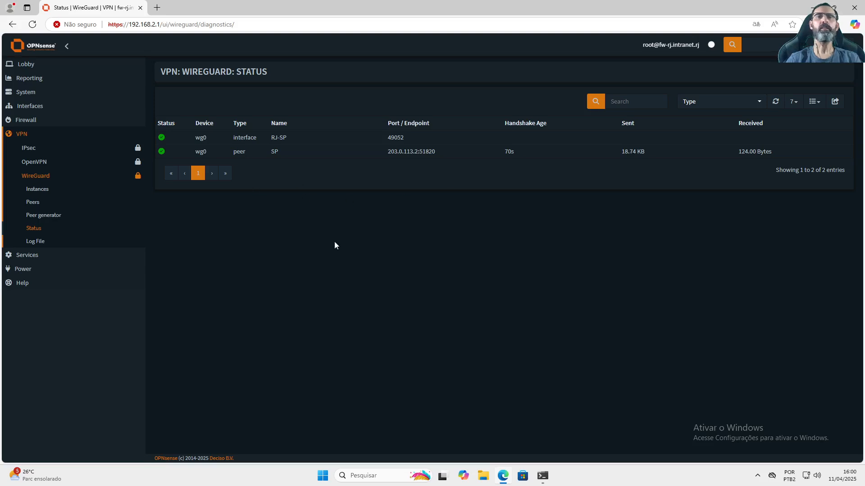
Switch to the Command Prompt on the RJ computer and ping the SP host 192.168.1.100 through the VPN tunnel.
left_click(543, 476)
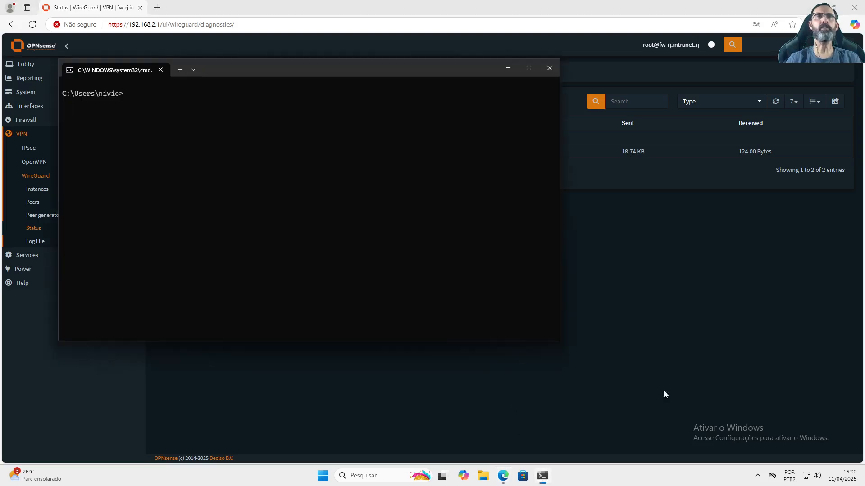
type("ping 192.168.1.100")
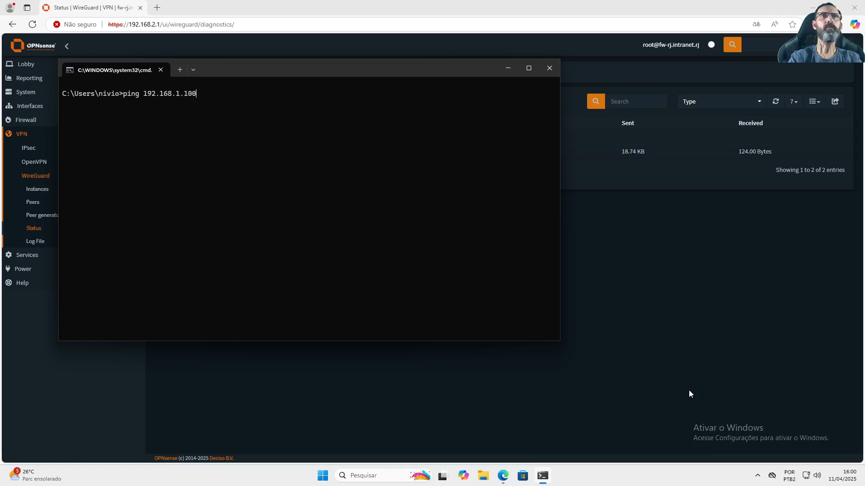
key("Return")
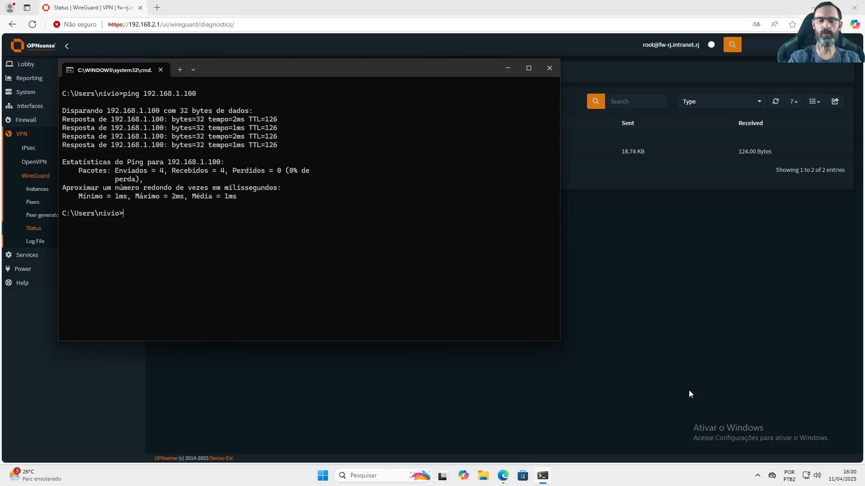
Display the RJ computer's full IP configuration with ipconfig /all and examine its IPv4 address.
type("ipconfi")
key("BackSpace")
key("BackSpace")
key("BackSpace")
key("BackSpace")
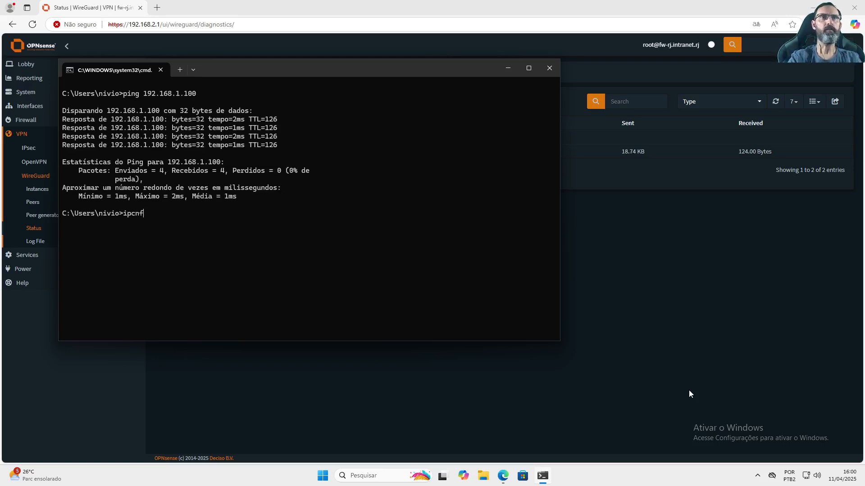
type("onfig /all")
key("Return")
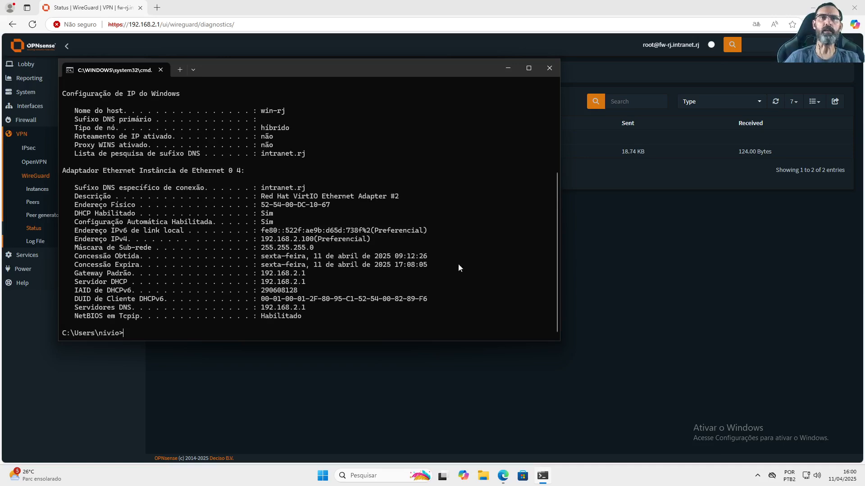
left_click_drag(262, 240, 312, 240)
left_click(393, 309)
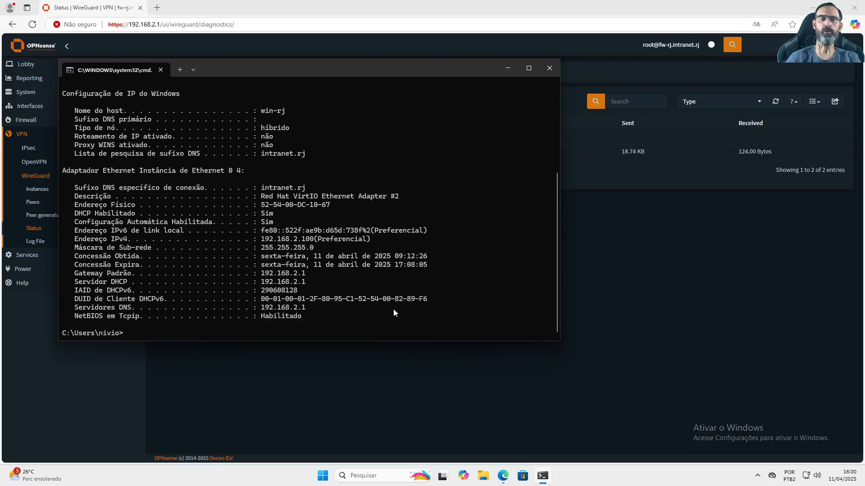
Repeat the ping from the RJ computer to 192.168.1.100 and interrupt it.
key("Up")
key("Up")
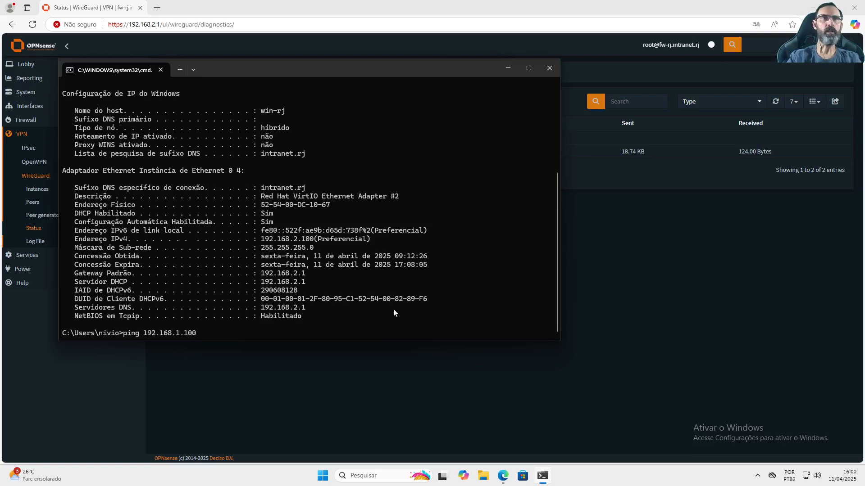
key("Return")
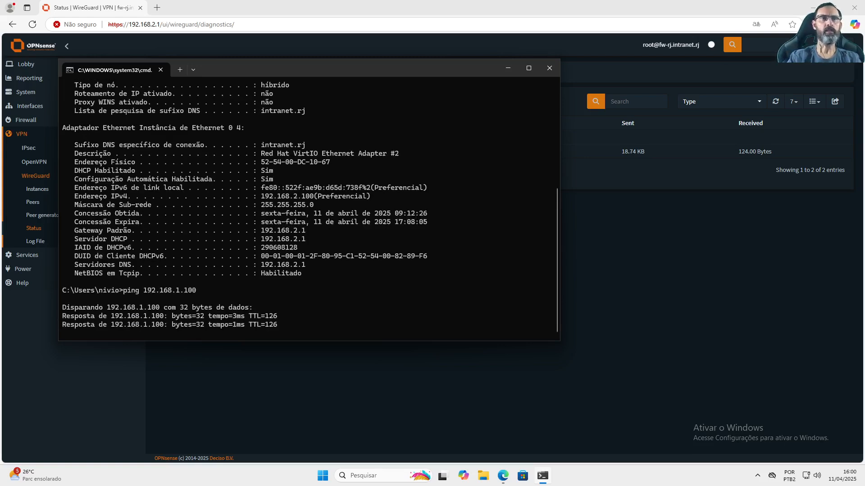
key("ctrl+c")
key("Return")
key("Return")
key("Return")
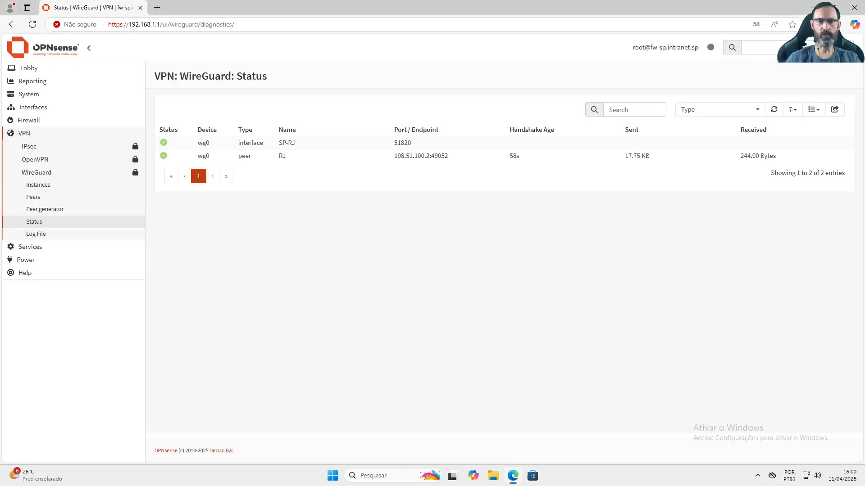
Open a Command Prompt on the SP computer, ping the RJ host 192.168.2.100 through the tunnel, and minimize the window.
right_click(334, 476)
left_click(300, 421)
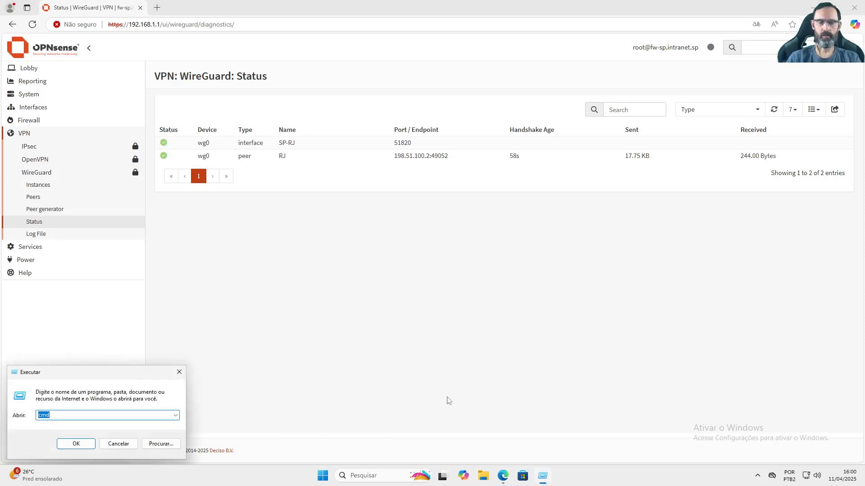
key("Return")
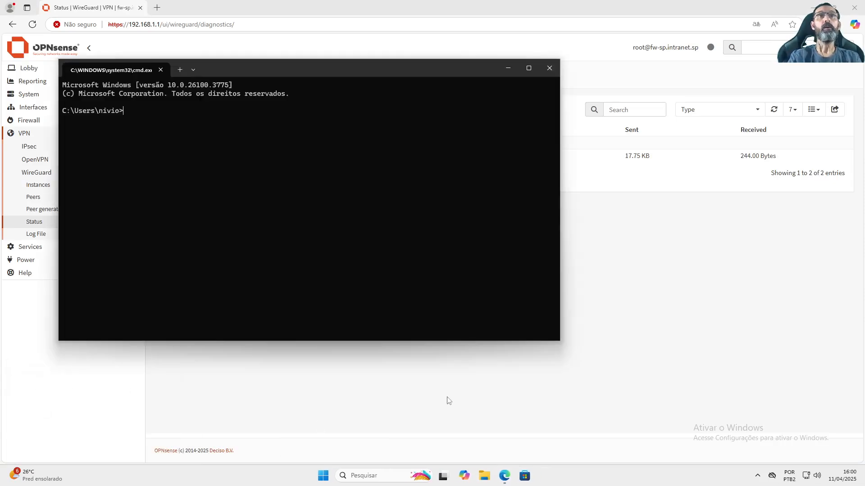
type("ping ")
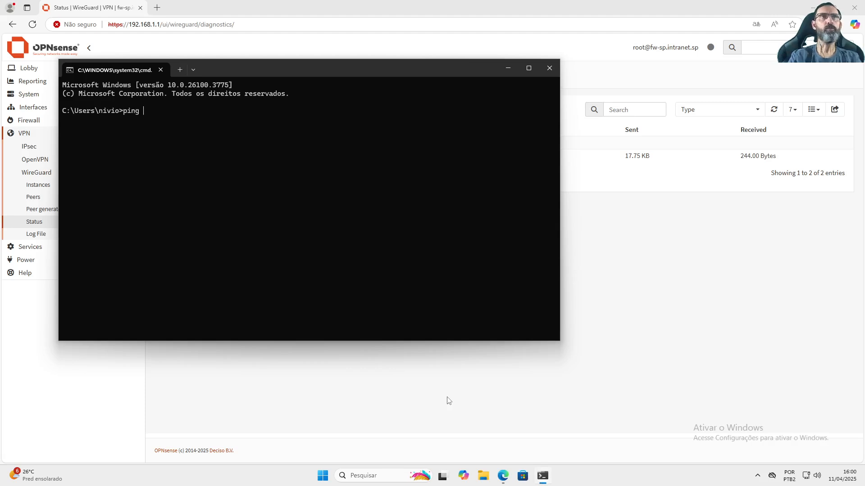
type("192.168.2.100")
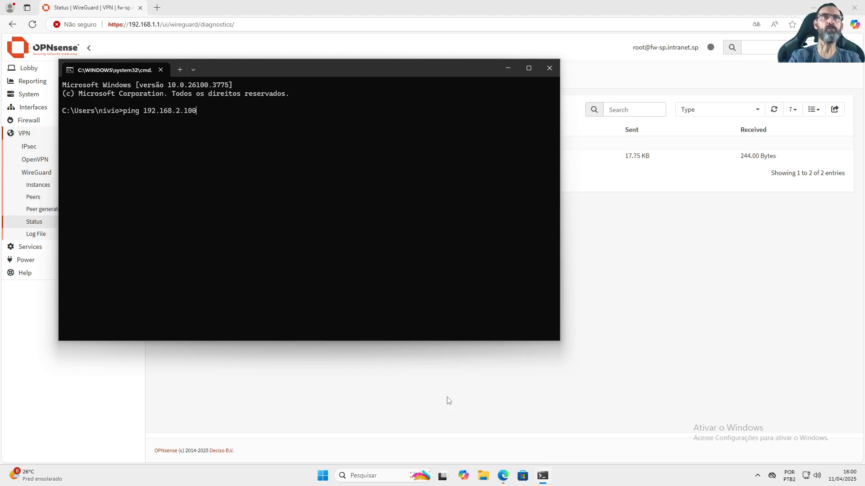
key("Return")
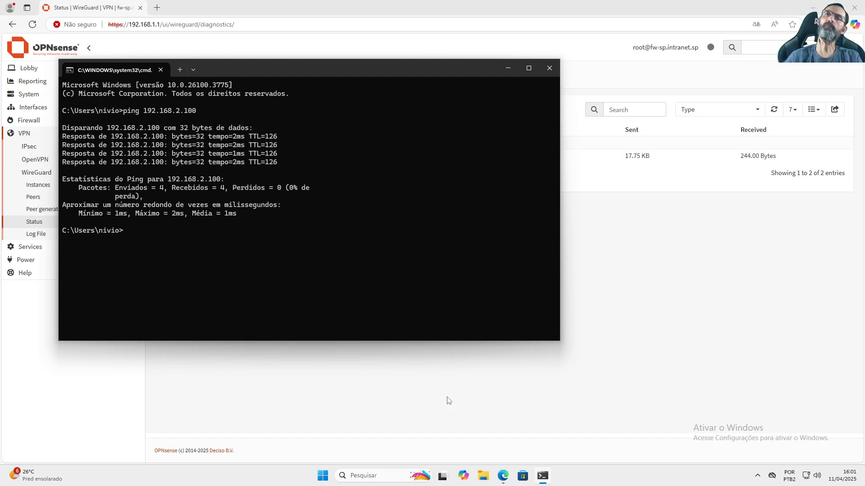
left_click(506, 72)
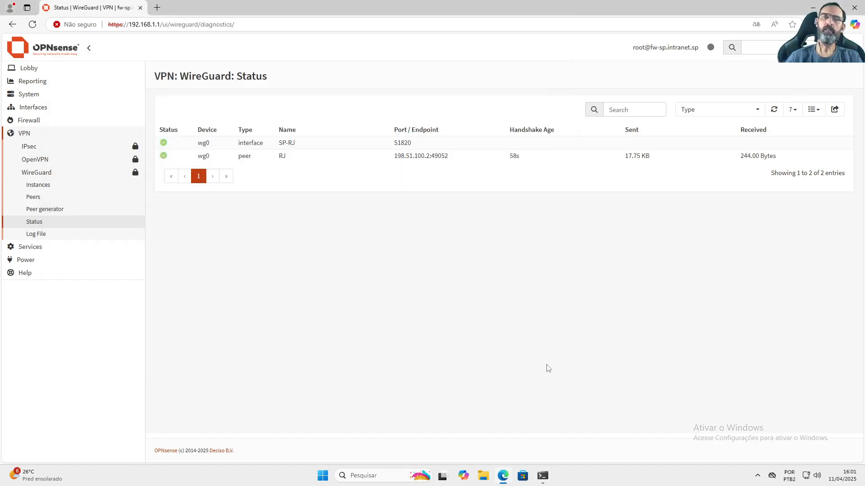
mouse_move(542, 475)
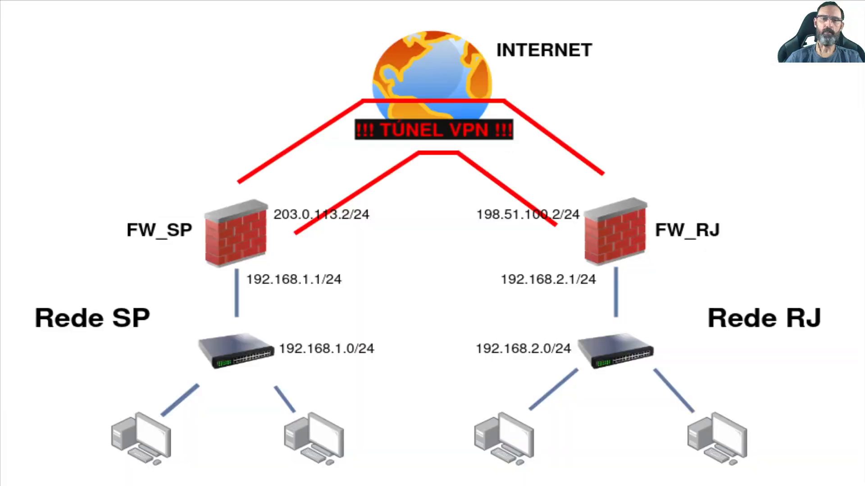